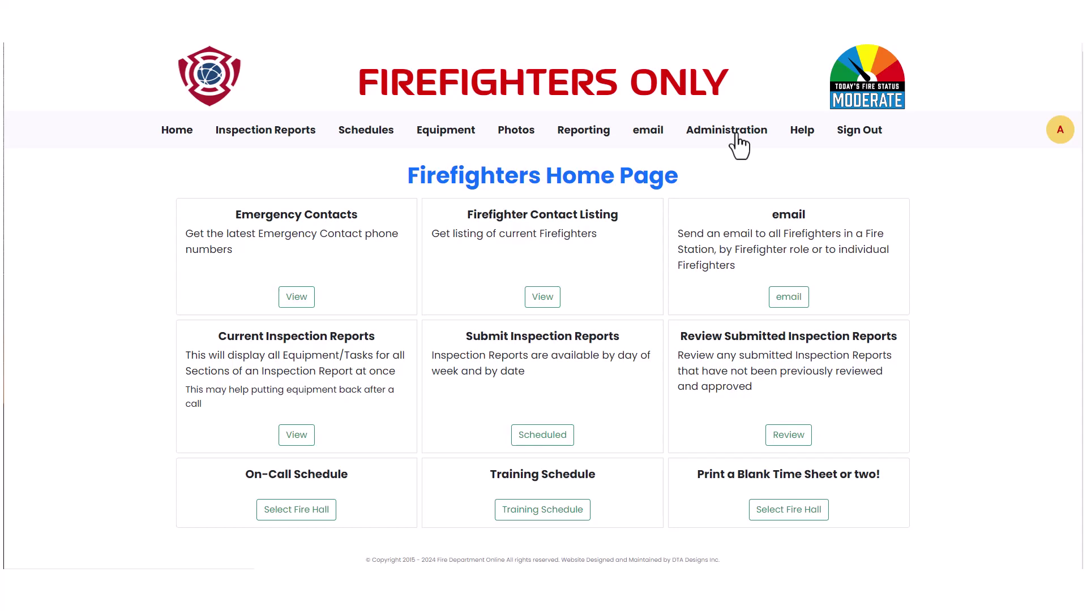
# - Open the Administration home page and locate the firefighter application option
pyautogui.click(735, 136)
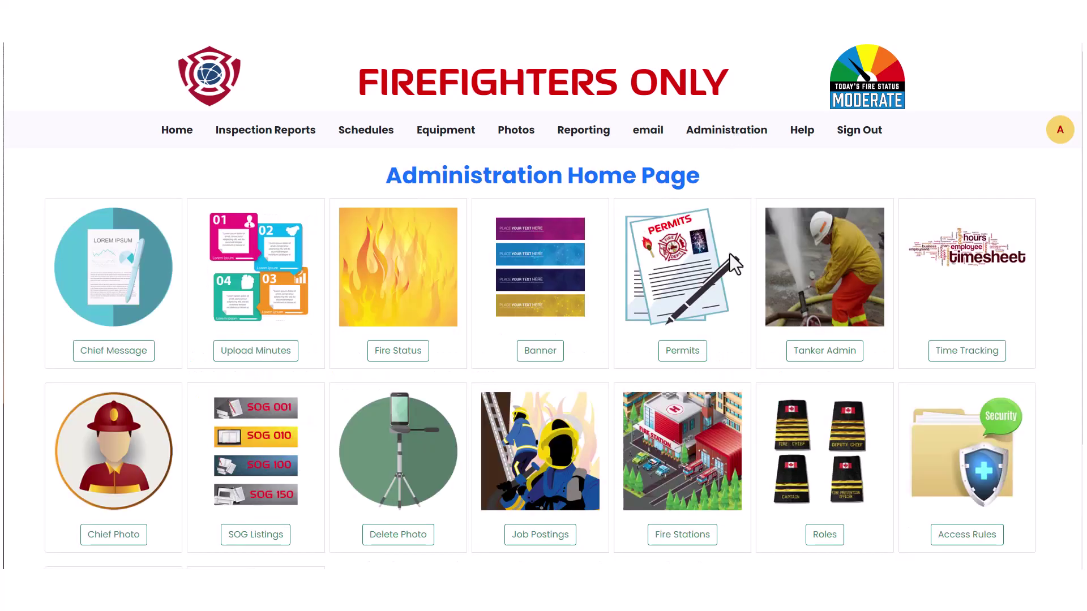
pyautogui.scroll(-2, 729, 253)
pyautogui.scroll(-1, 730, 254)
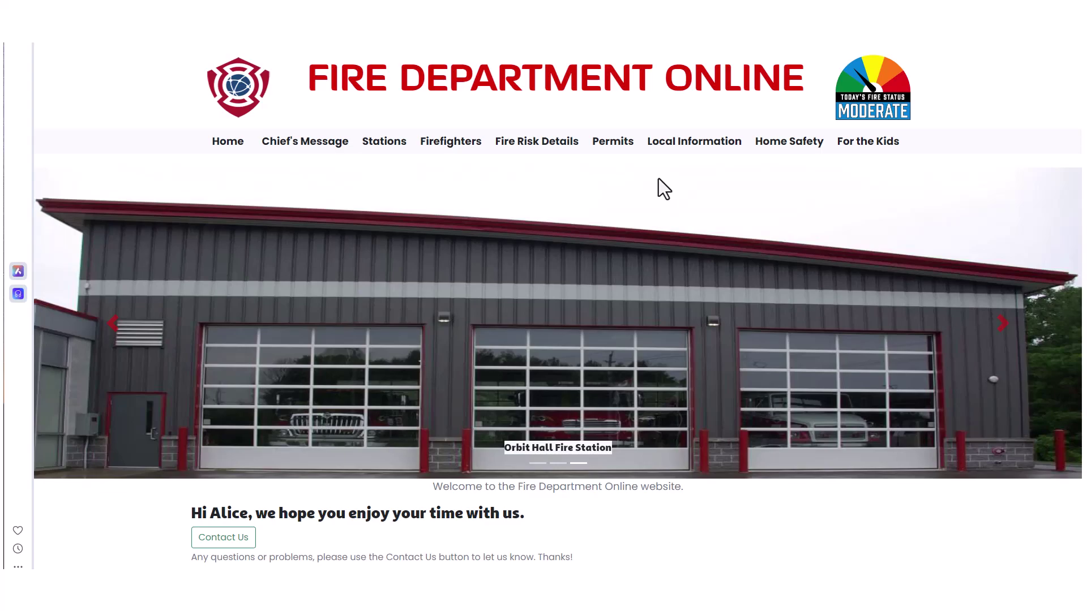
# - Check the FF Application entry on the public website's Local Information page
pyautogui.click(688, 148)
pyautogui.click(693, 143)
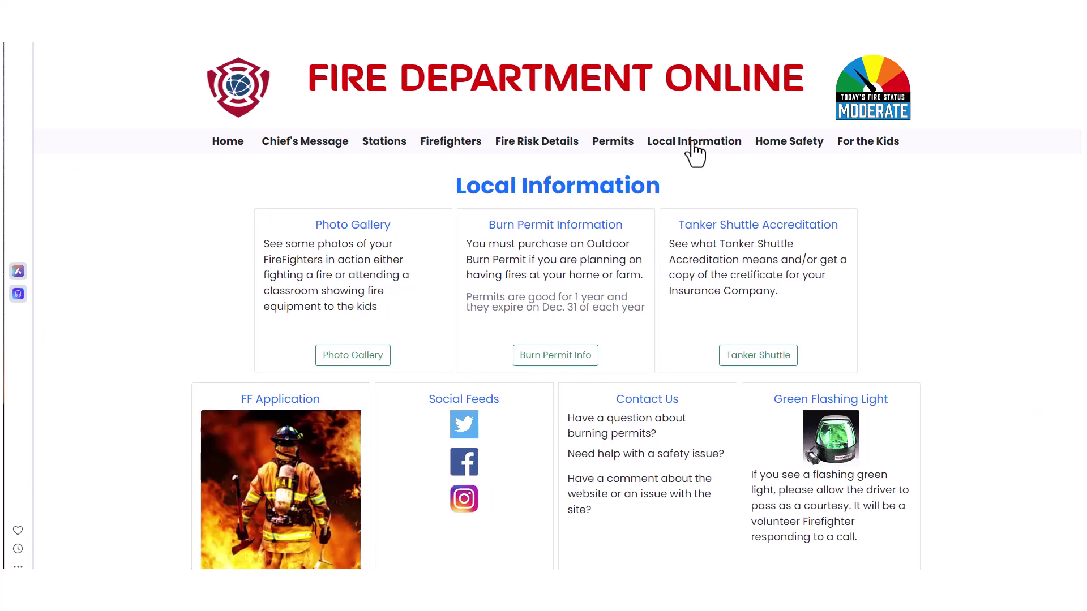
pyautogui.scroll(-2, 1012, 339)
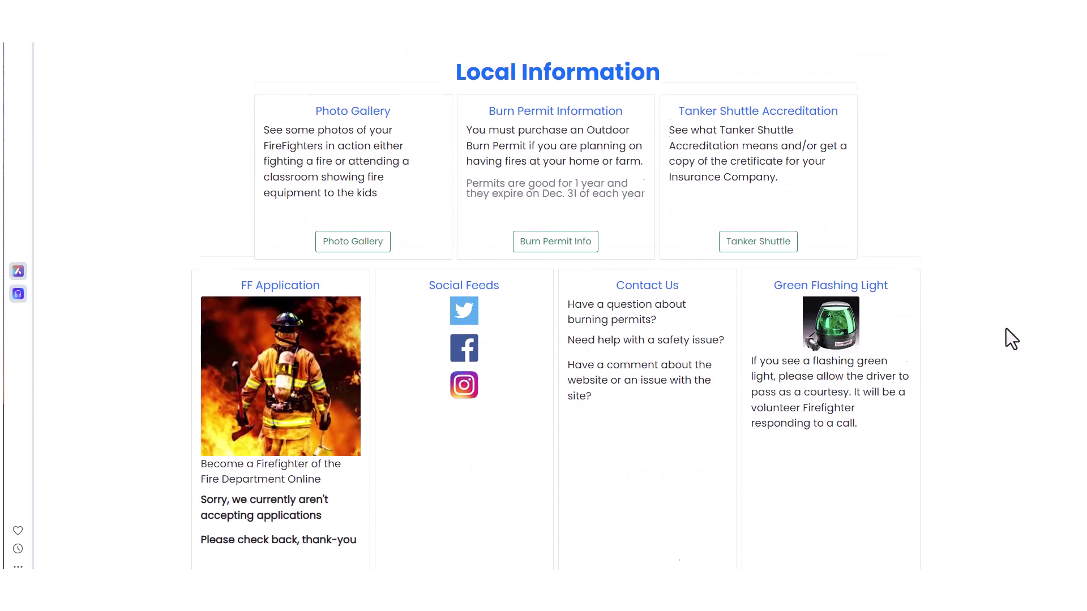
pyautogui.scroll(-1, 1005, 330)
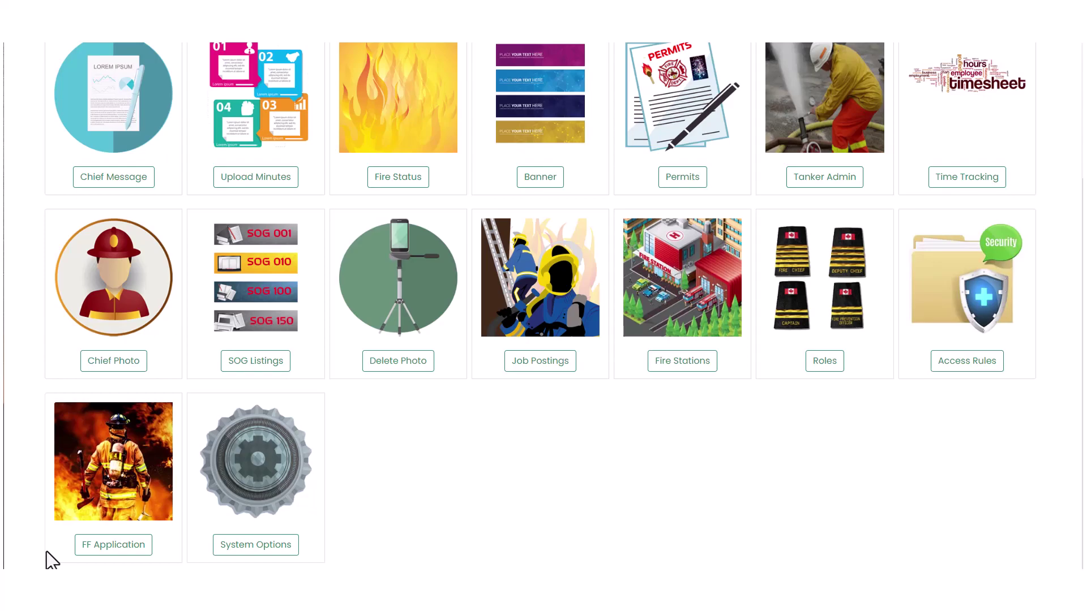
# - In the Administration area's FF Application options, set the submission window to Open Application Submission and save the update
pyautogui.click(113, 551)
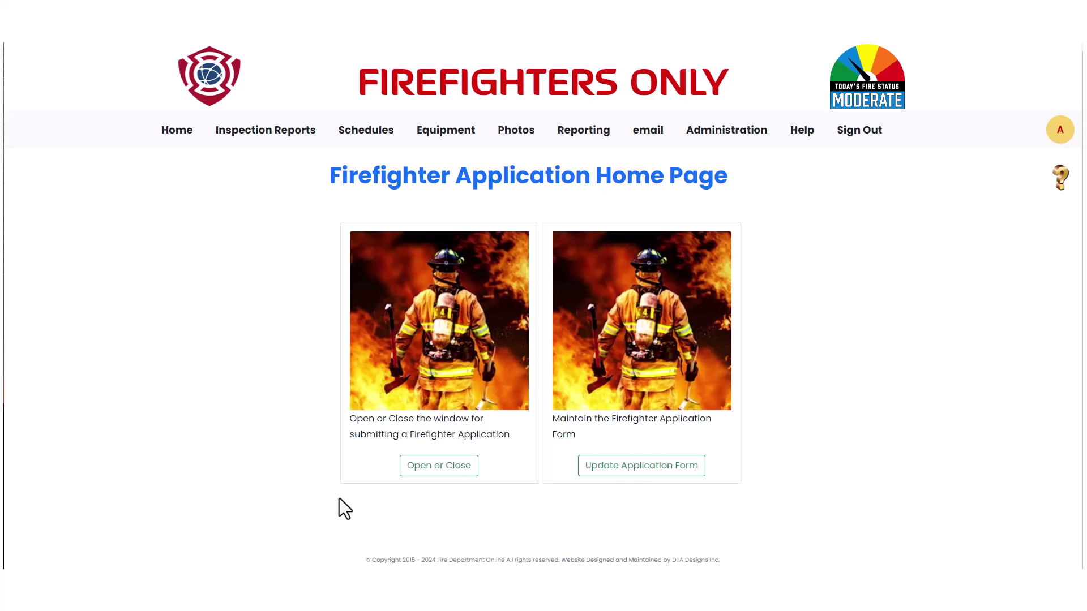
pyautogui.click(412, 467)
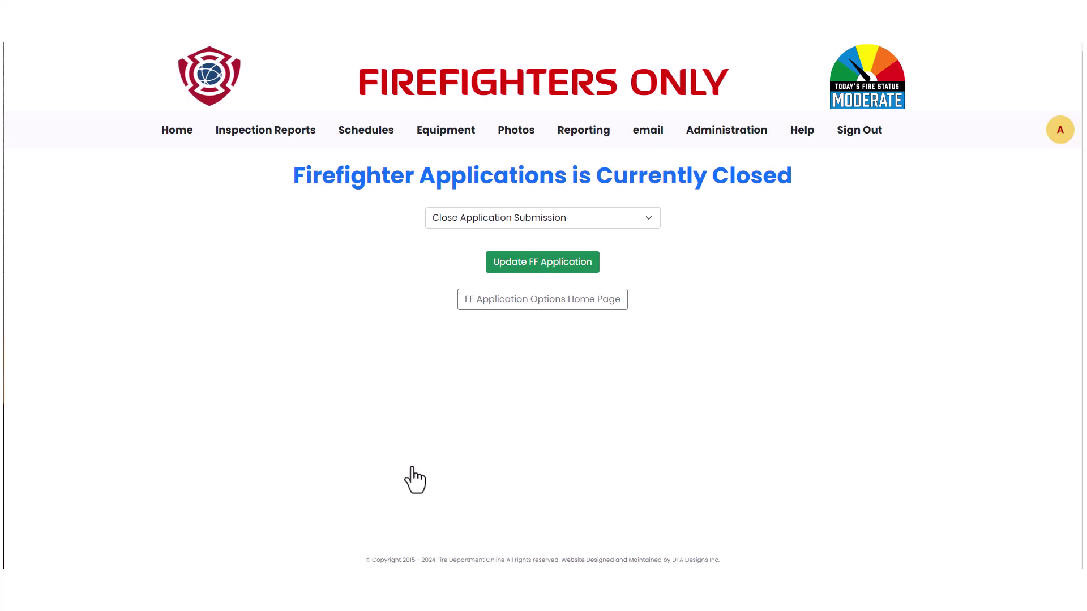
pyautogui.click(468, 219)
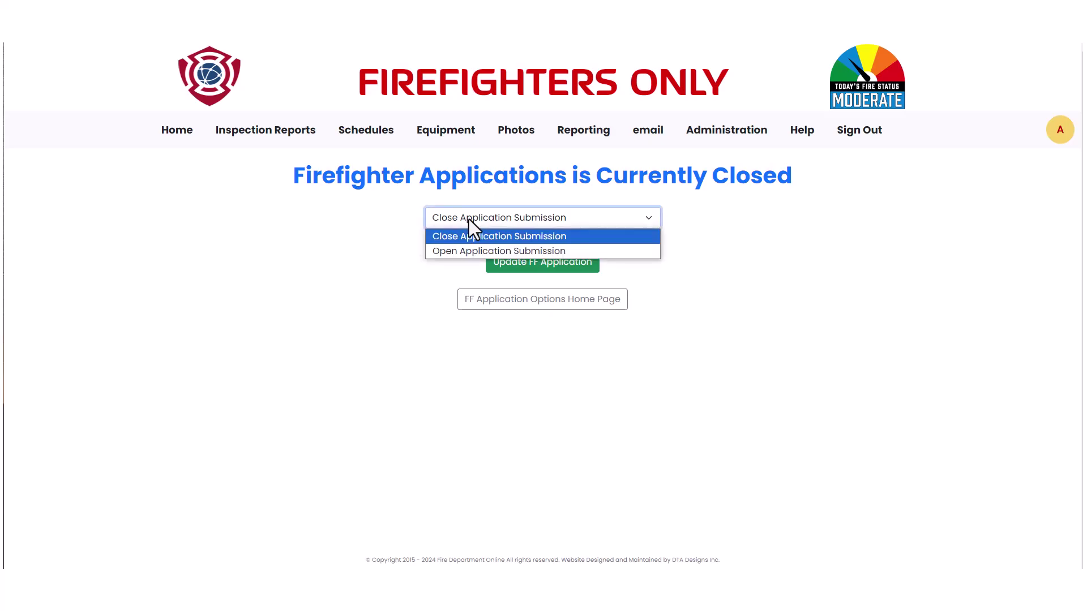
pyautogui.click(471, 250)
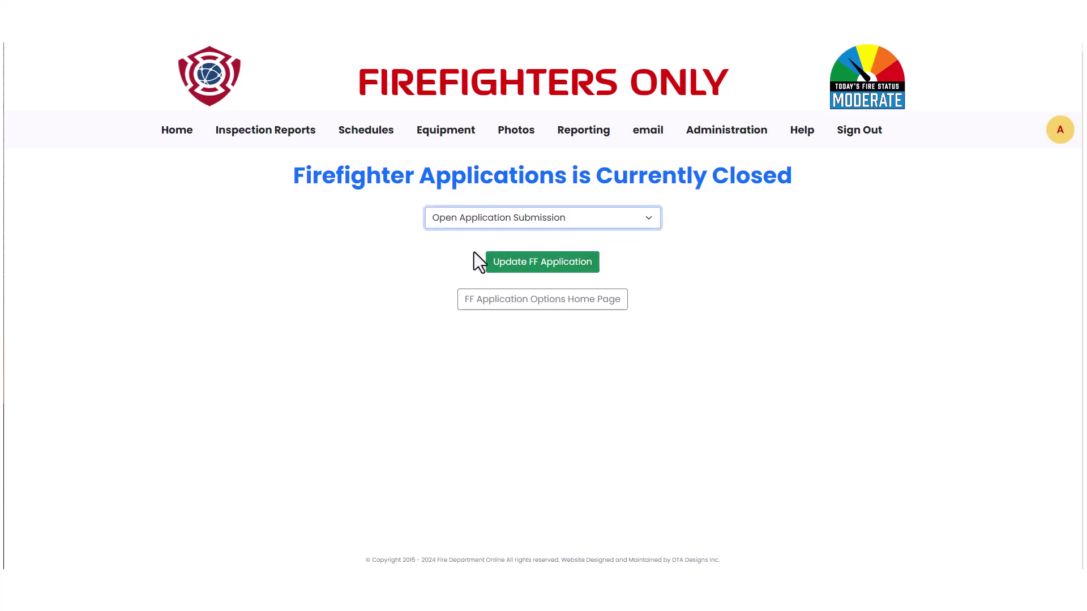
pyautogui.click(509, 265)
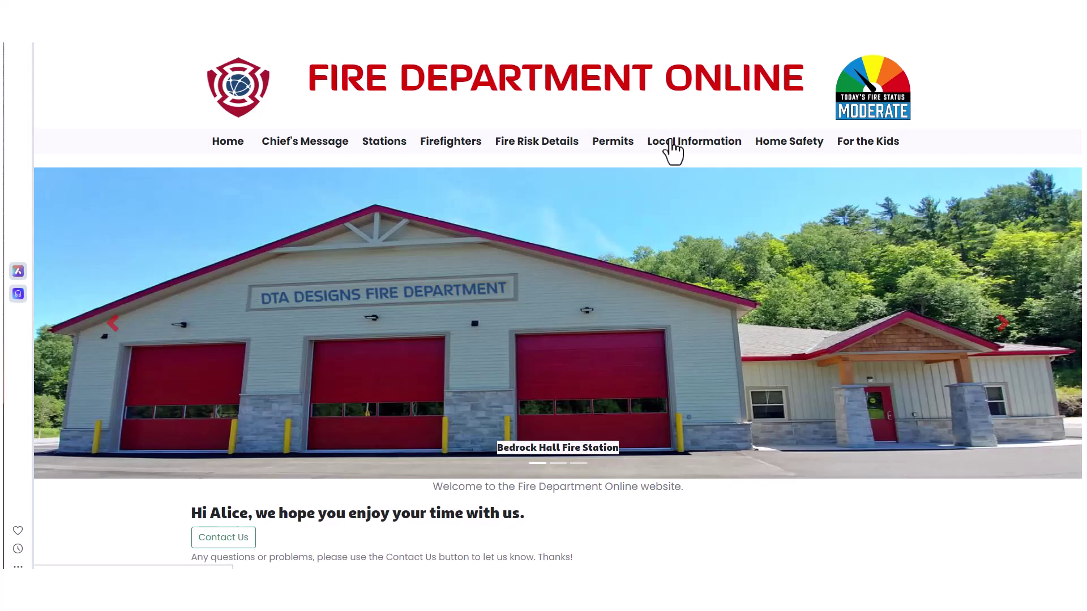
# - Review the FF Application entry on the public Local Information page after the submission setting change
pyautogui.click(669, 144)
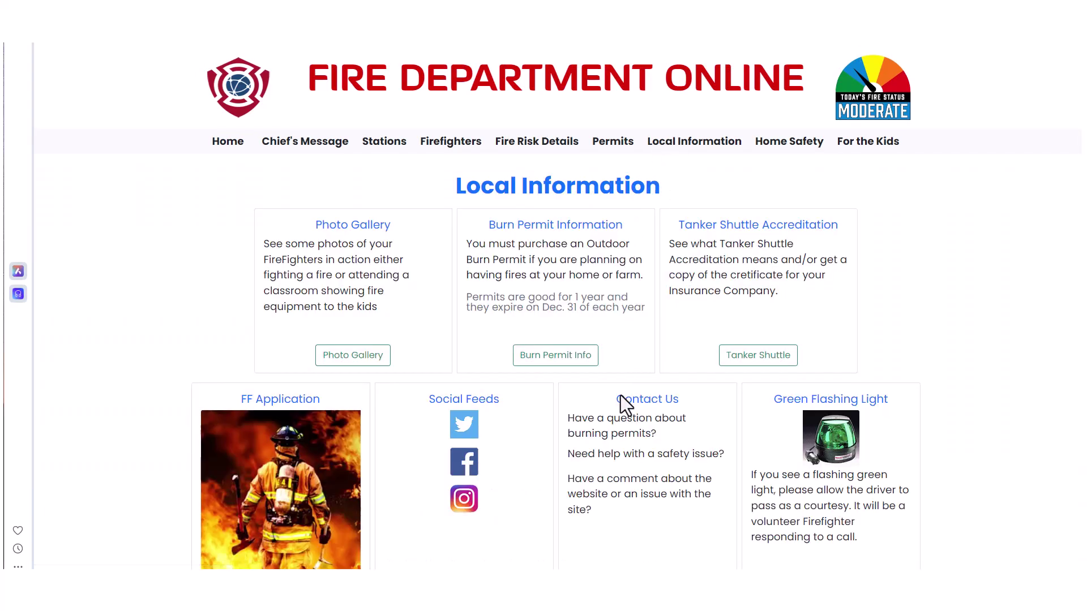
pyautogui.scroll(-1, 980, 380)
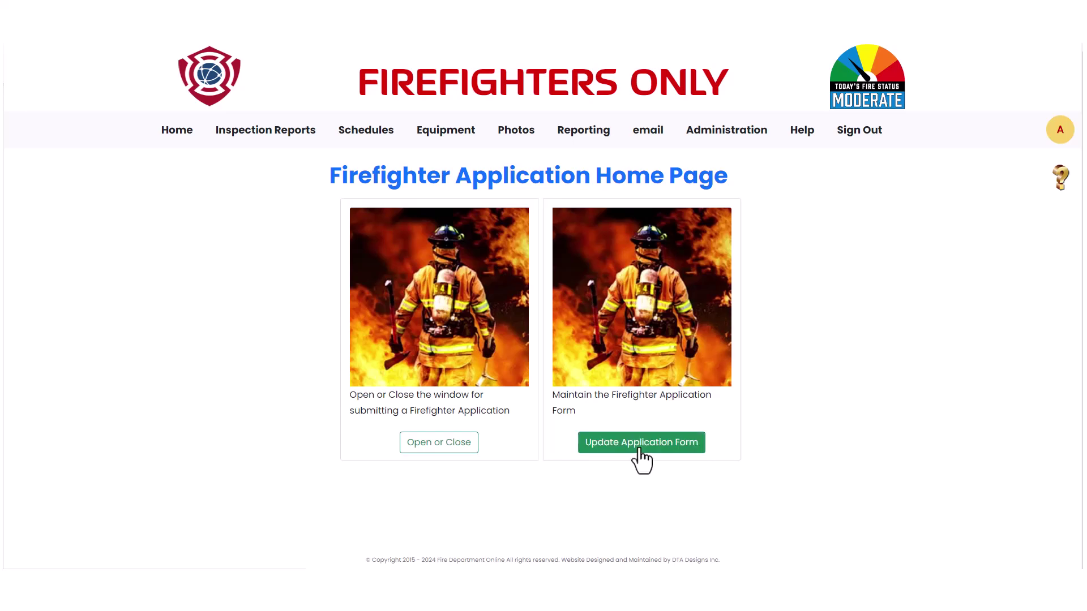
# - Open the maintenance page for the firefighter application form, preview the form and close the preview
pyautogui.click(640, 447)
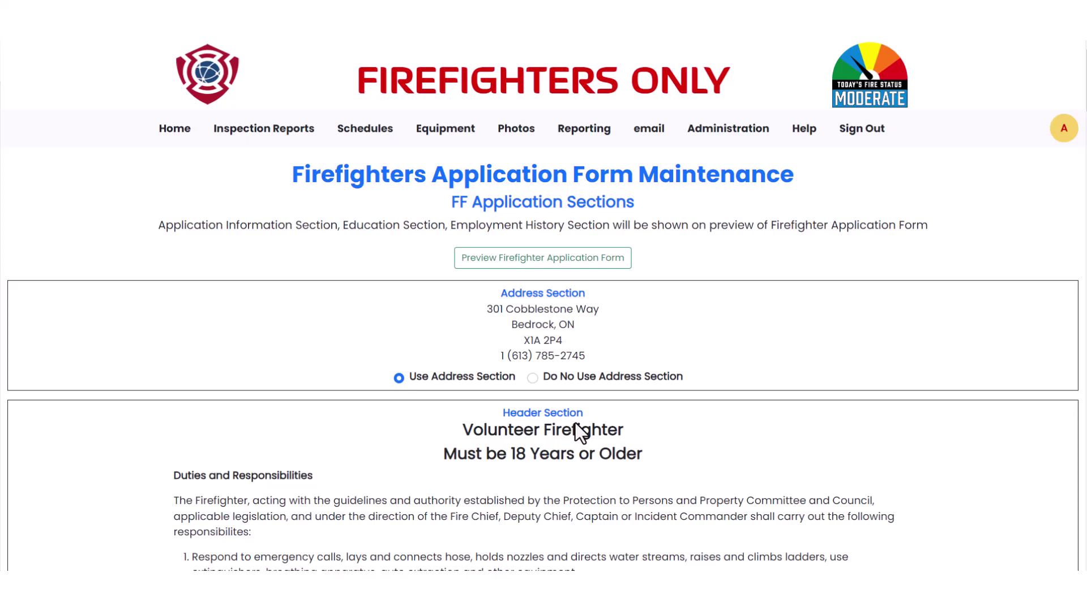
pyautogui.click(593, 265)
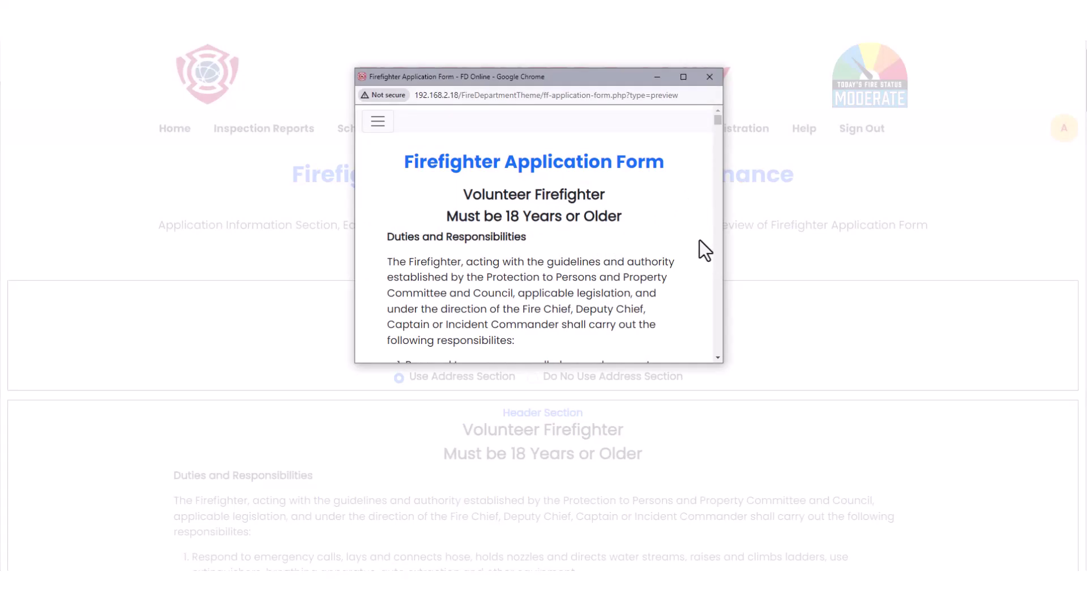
pyautogui.moveTo(718, 121); pyautogui.dragTo(715, 116)
pyautogui.click(709, 77)
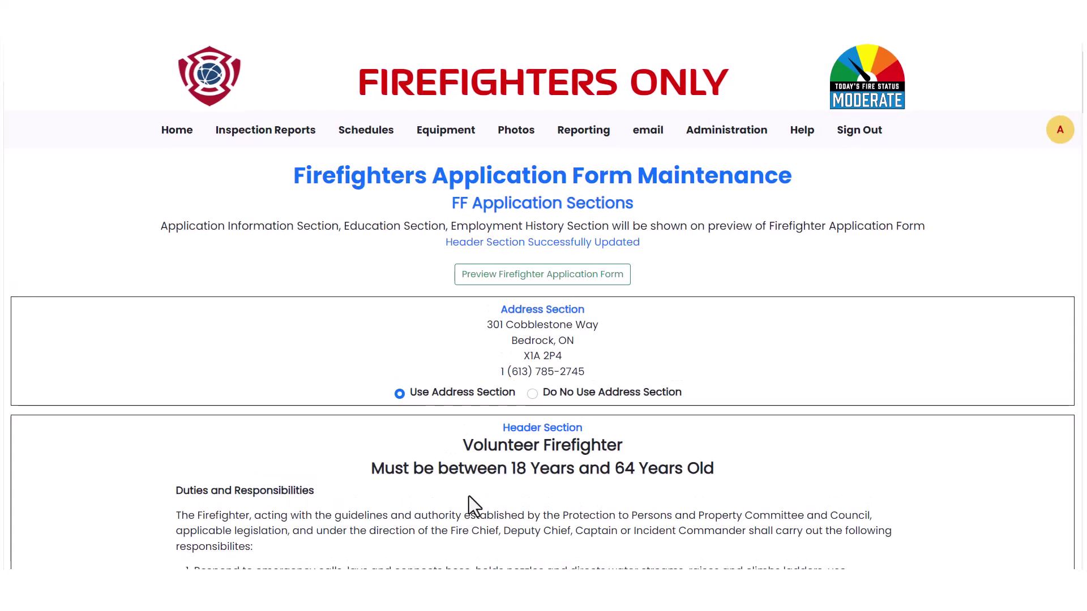
# - Review the form's Header Section and open it for updating
pyautogui.scroll(-1, 468, 495)
pyautogui.scroll(-3, 469, 504)
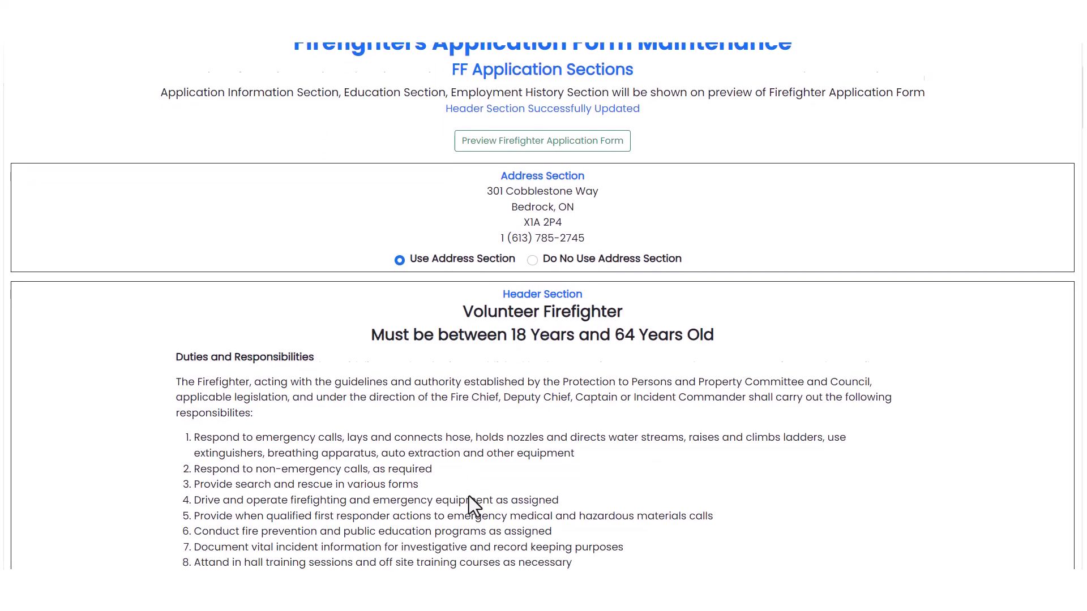
pyautogui.scroll(-2, 469, 497)
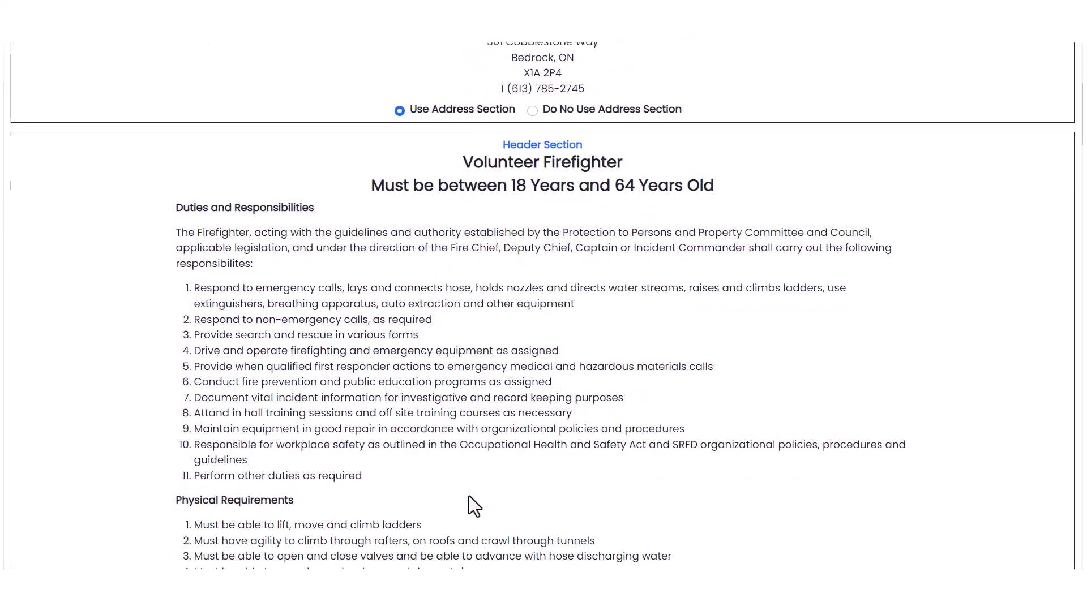
pyautogui.scroll(-1, 469, 496)
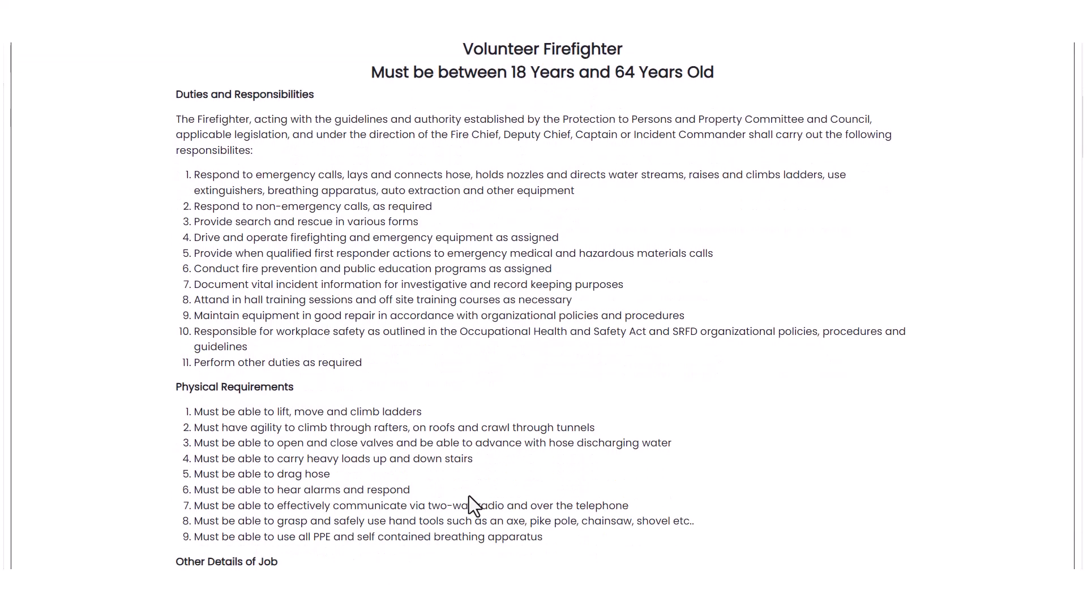
pyautogui.scroll(-1, 467, 495)
pyautogui.scroll(-1, 468, 494)
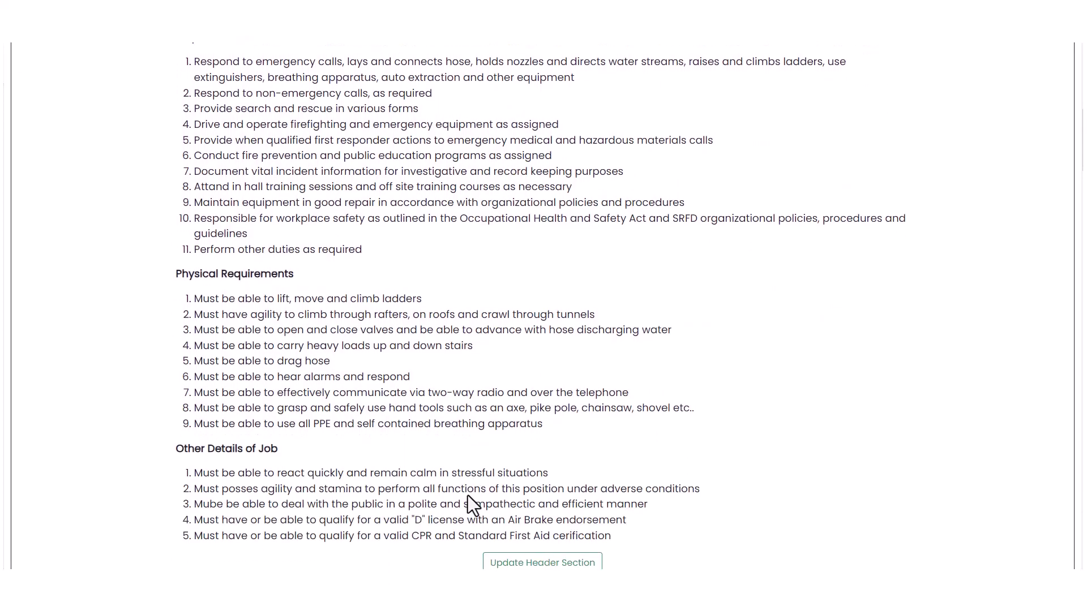
pyautogui.scroll(-1, 467, 495)
pyautogui.scroll(-1, 467, 495)
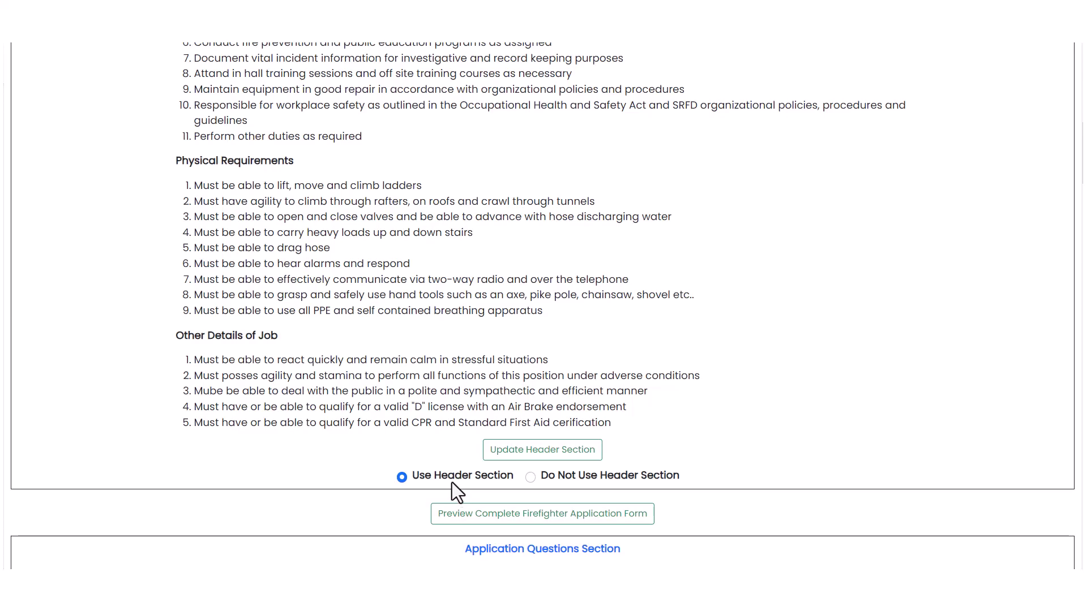
pyautogui.click(520, 450)
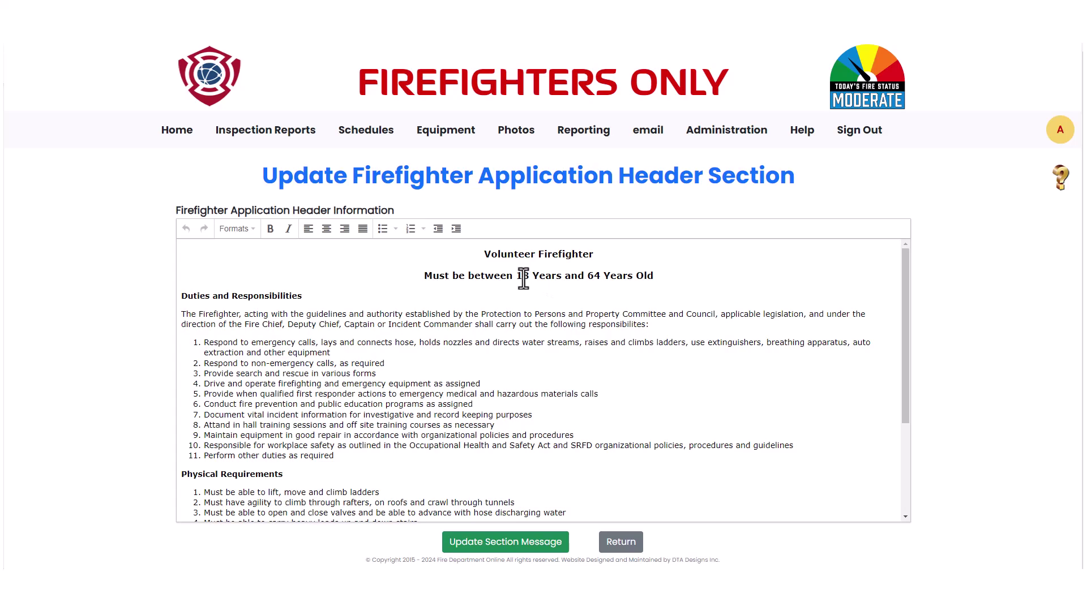
# - Remove the word "between" from the age requirement line in the header text
pyautogui.click(469, 277)
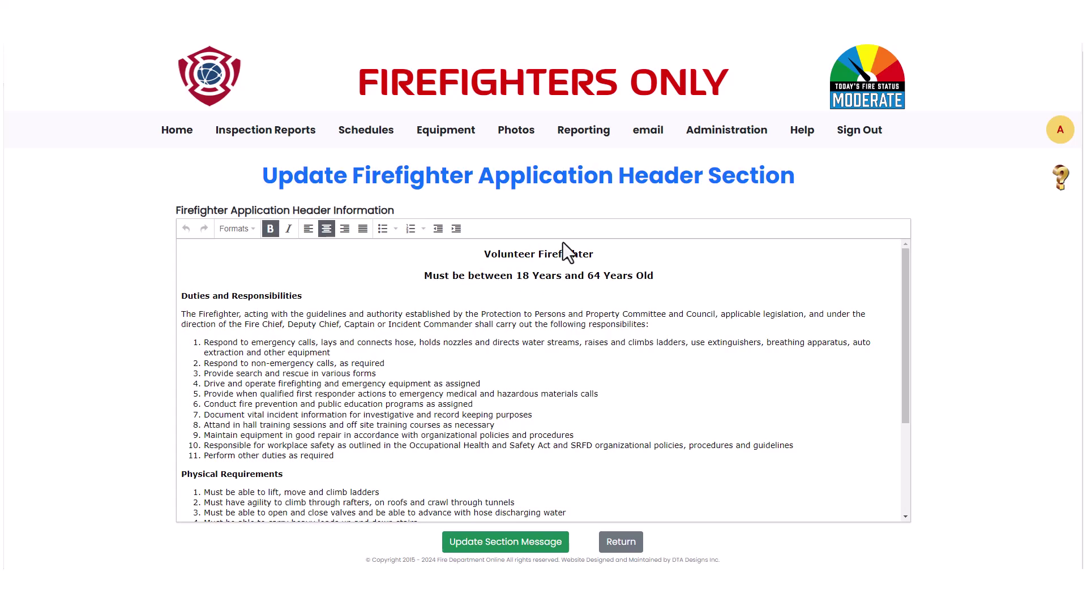
pyautogui.press('Delete')
pyautogui.press('Delete')
pyautogui.press('Delete')
pyautogui.press('Delete')
pyautogui.press('Delete')
pyautogui.press('Delete')
pyautogui.press('Delete')
pyautogui.press('Delete')
pyautogui.press('Delete')
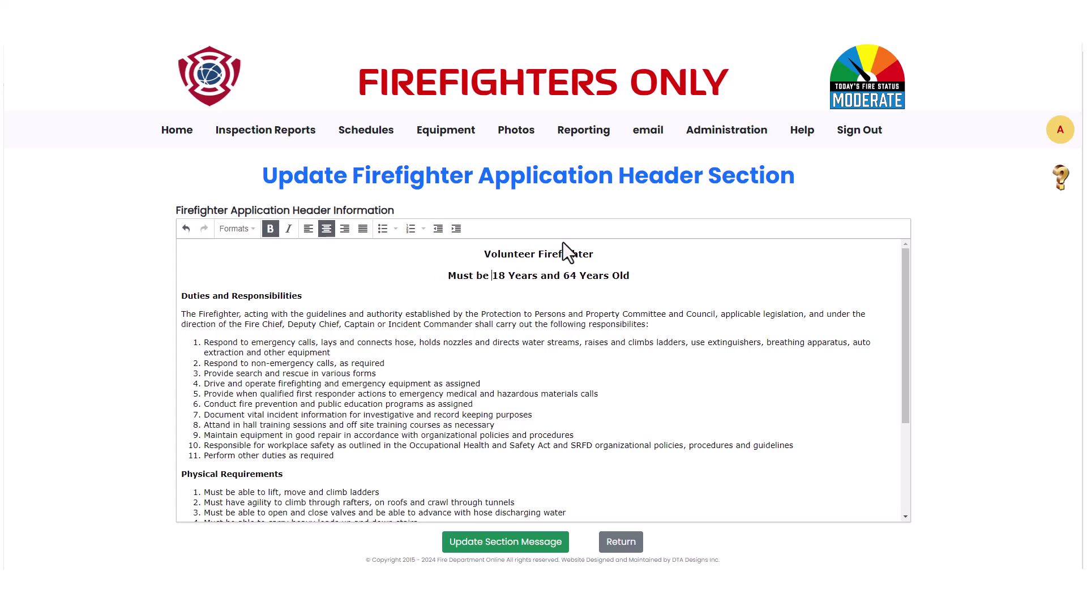
# - Reword the age requirement line to "Must be 18 Years or Older" and save the header section
pyautogui.write('1')
pyautogui.write('or')
pyautogui.press('Delete')
pyautogui.press('Delete')
pyautogui.press('Delete')
pyautogui.press('Delete')
pyautogui.press('Delete')
pyautogui.press('Delete')
pyautogui.press('Delete')
pyautogui.press('Delete')
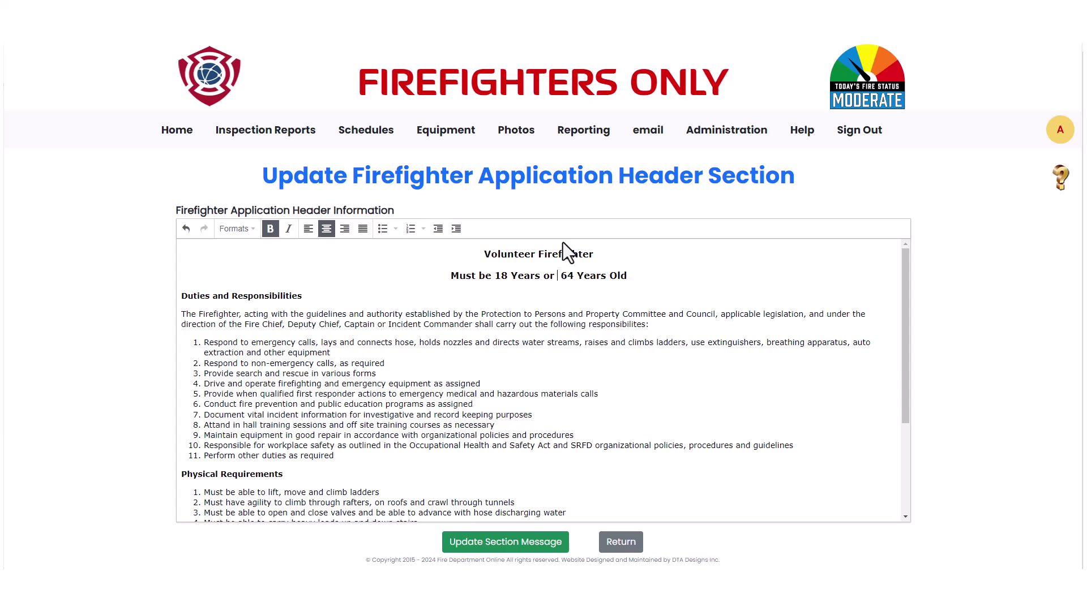
pyautogui.press('Delete')
pyautogui.press('Delete')
pyautogui.press('Delete')
pyautogui.press('Delete')
pyautogui.press('Delete')
pyautogui.press('Right')
pyautogui.press('Right')
pyautogui.press('Right')
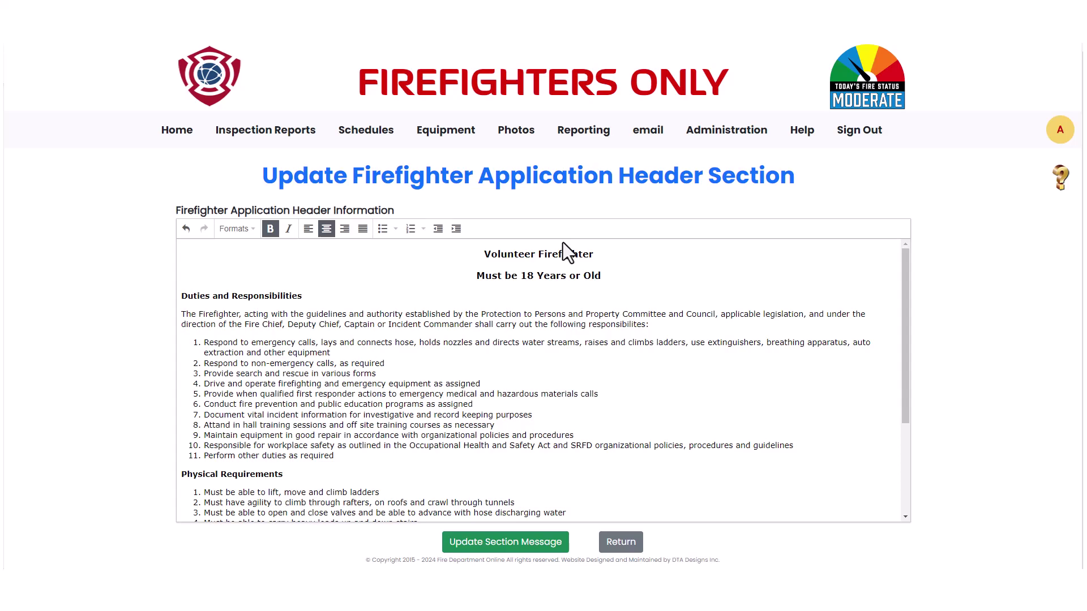
pyautogui.write('er')
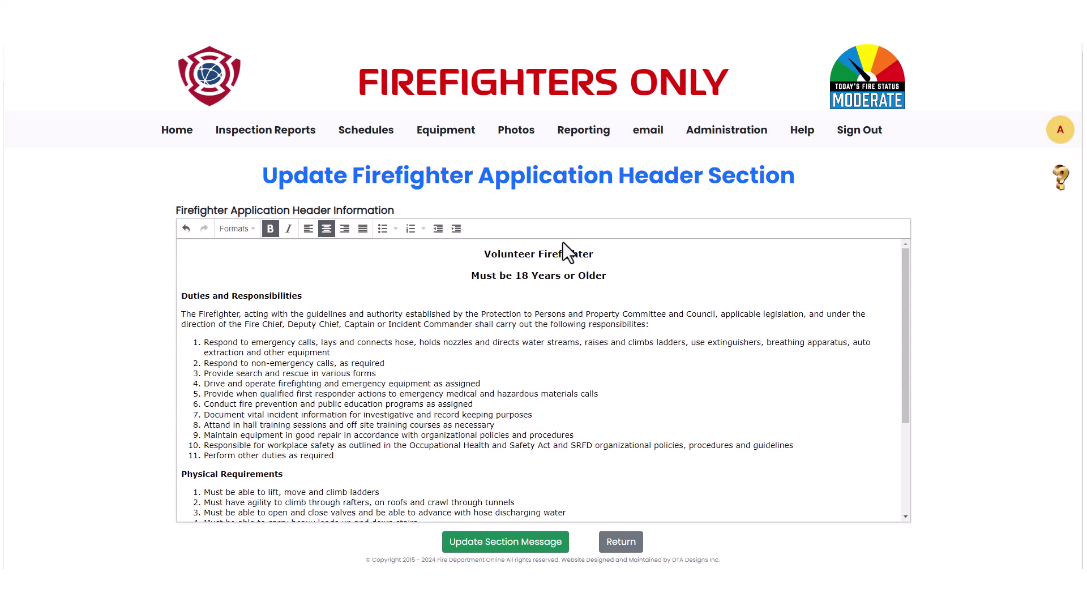
pyautogui.click(542, 543)
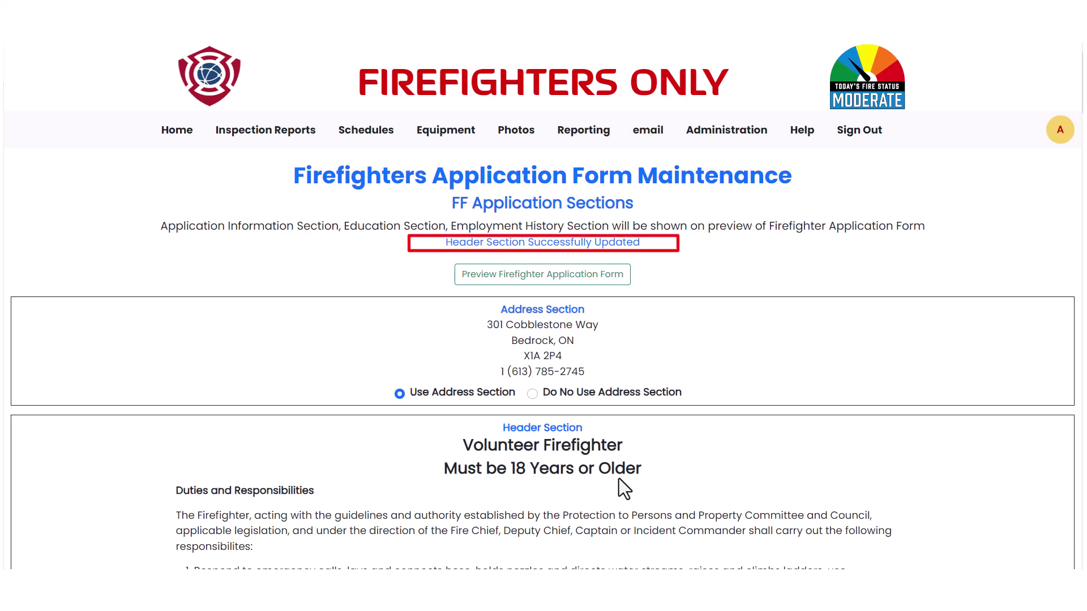
# - Preview the complete firefighter application form, check its header text and close the preview
pyautogui.scroll(-4, 619, 477)
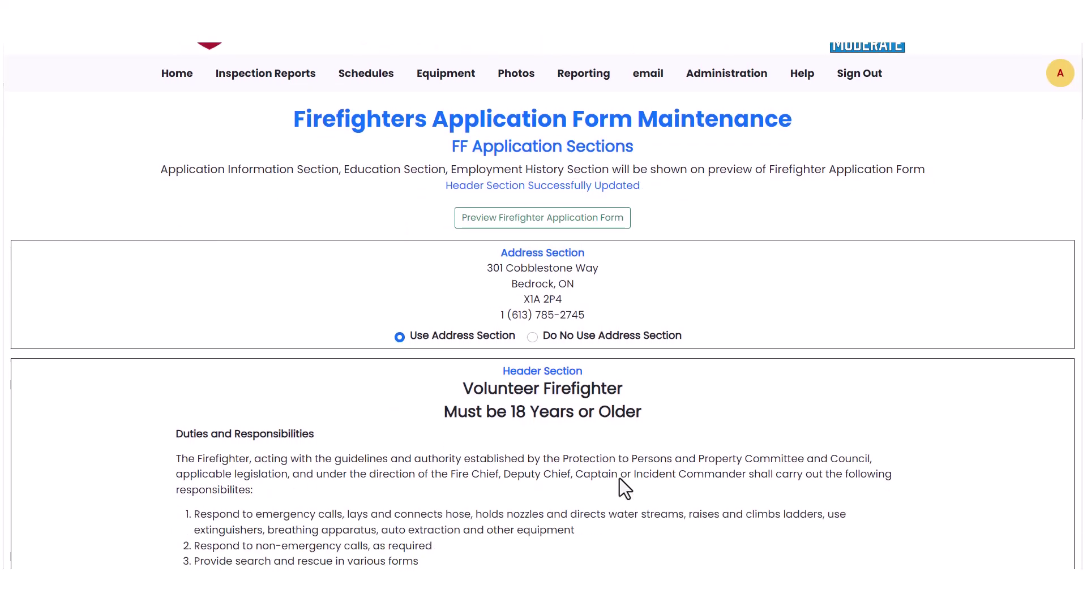
pyautogui.scroll(-6, 619, 478)
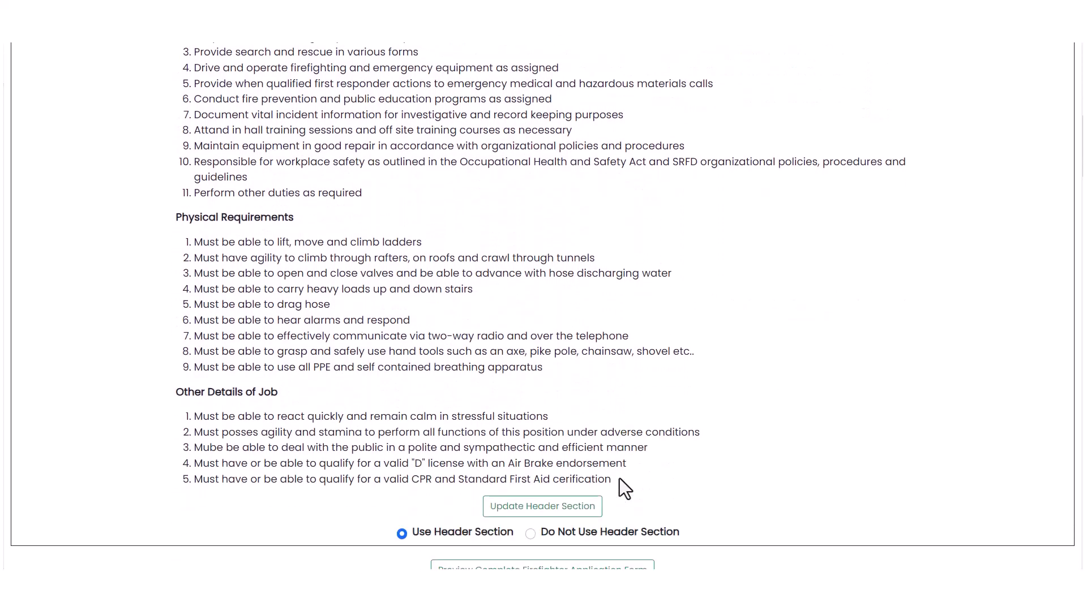
pyautogui.scroll(-1, 617, 480)
pyautogui.click(581, 516)
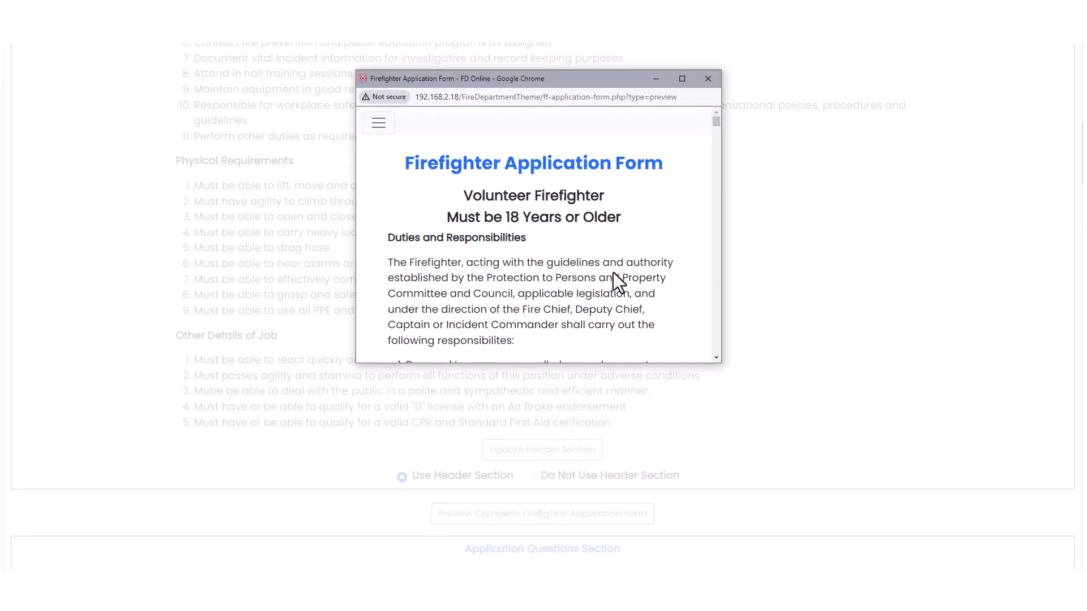
pyautogui.scroll(-1, 613, 273)
pyautogui.scroll(-3, 613, 273)
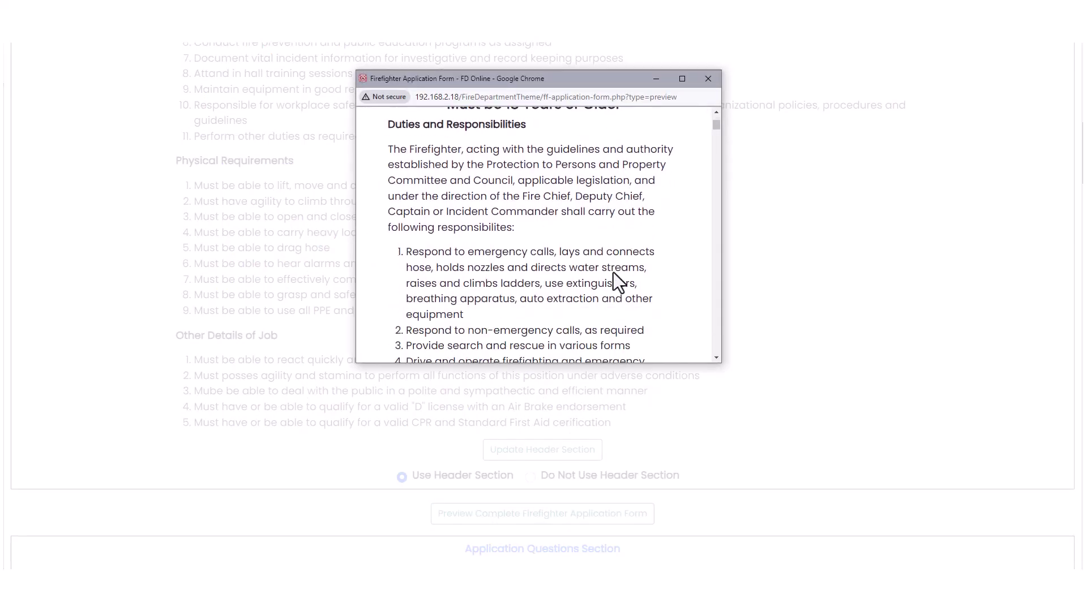
pyautogui.scroll(3, 613, 273)
pyautogui.scroll(1, 618, 281)
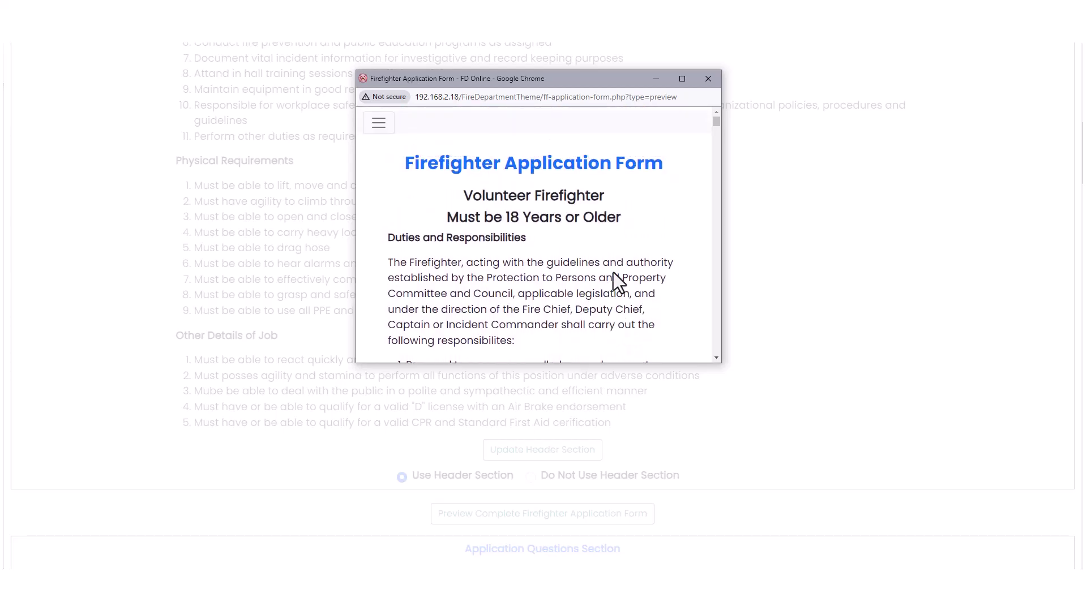
pyautogui.click(714, 81)
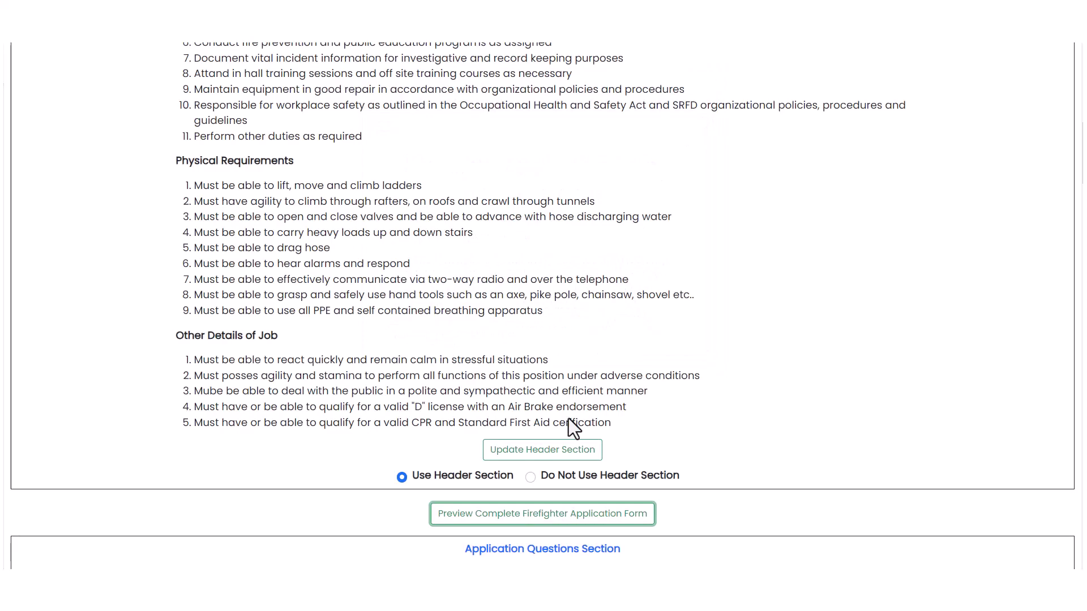
# - Set the application form's header option to Do Not Use Header Section
pyautogui.click(531, 477)
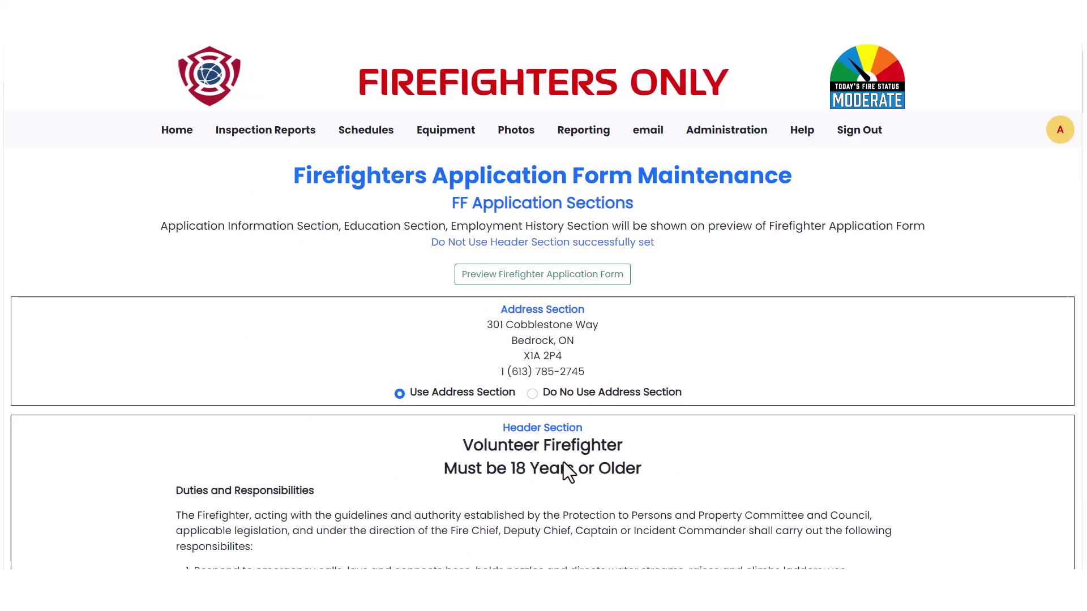
pyautogui.scroll(-3, 563, 463)
pyautogui.scroll(-5, 560, 467)
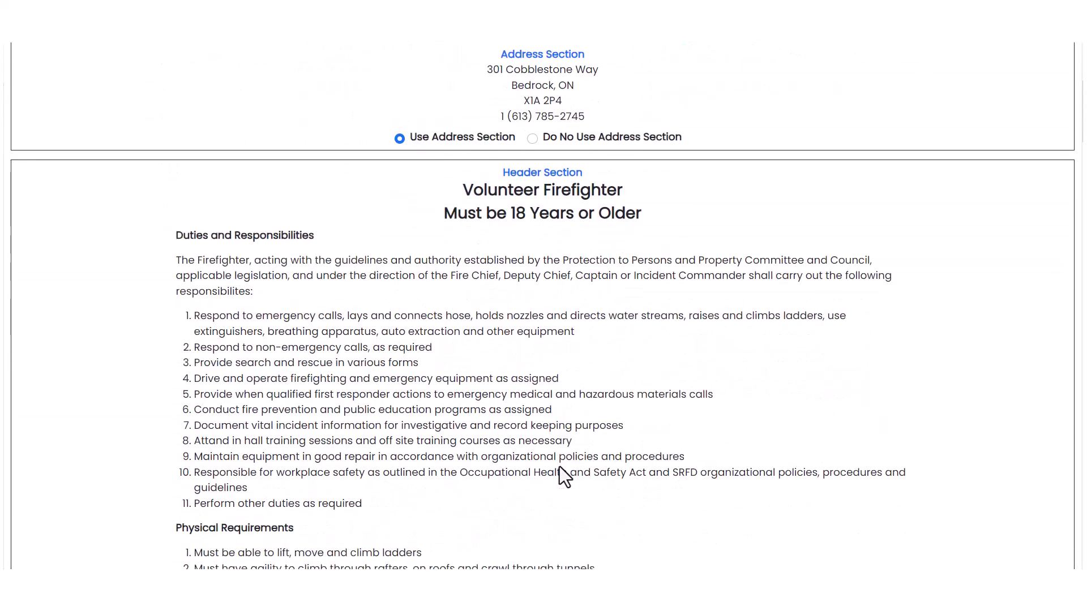
# - Preview the complete firefighter application form, check how it starts without the header section, and close the preview
pyautogui.scroll(-3, 558, 467)
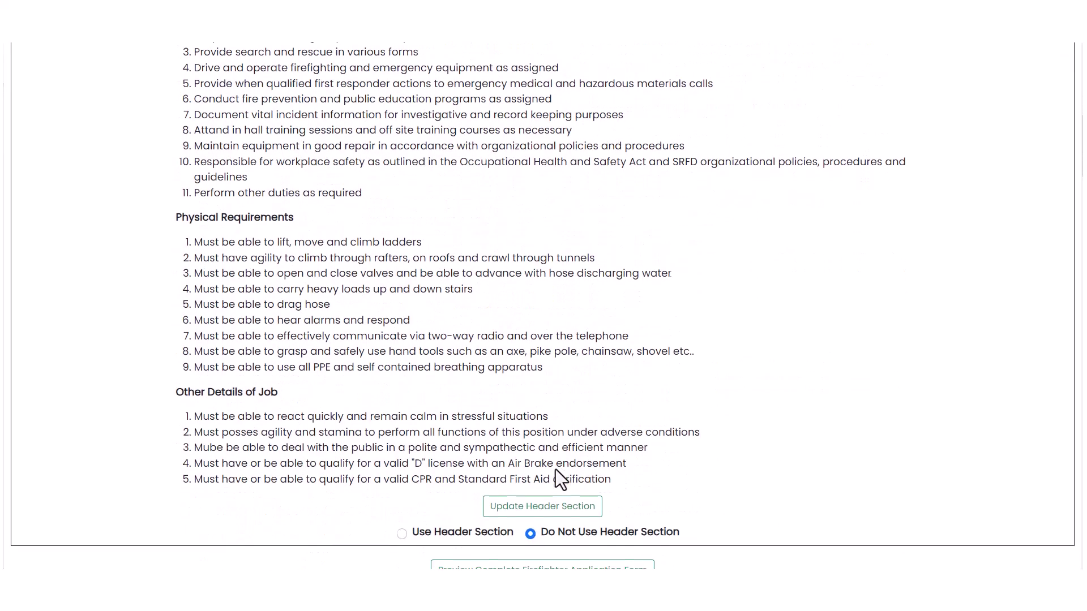
pyautogui.click(544, 519)
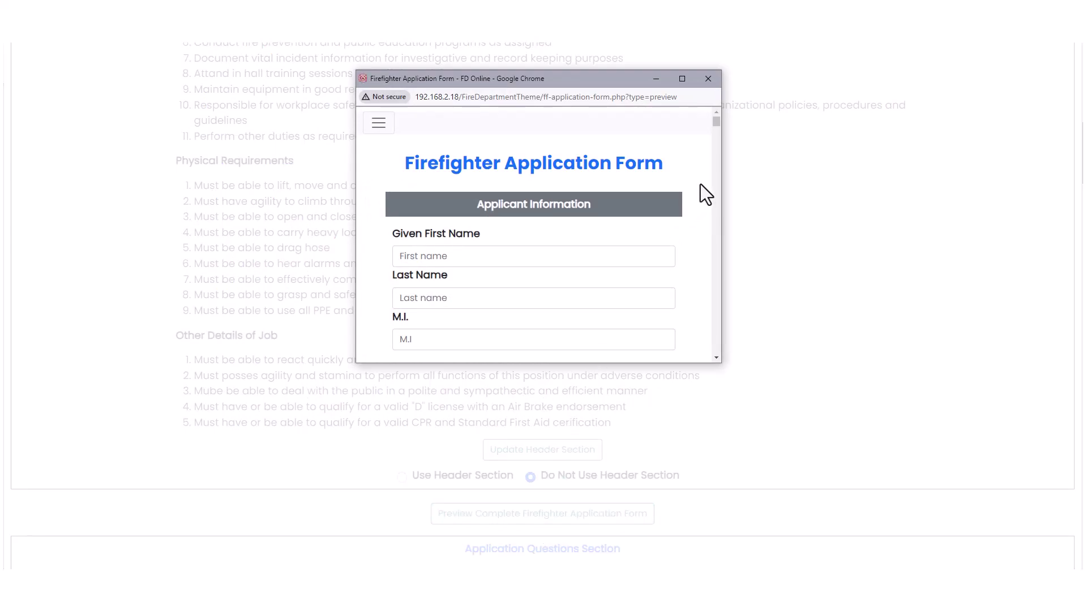
pyautogui.scroll(-2, 705, 202)
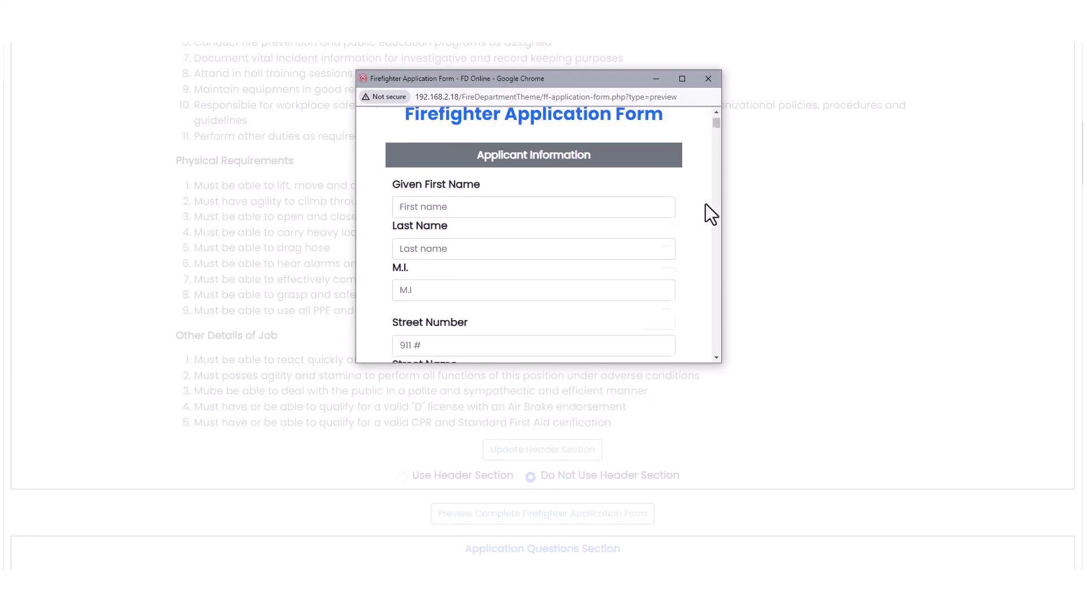
pyautogui.scroll(2, 704, 206)
pyautogui.click(710, 84)
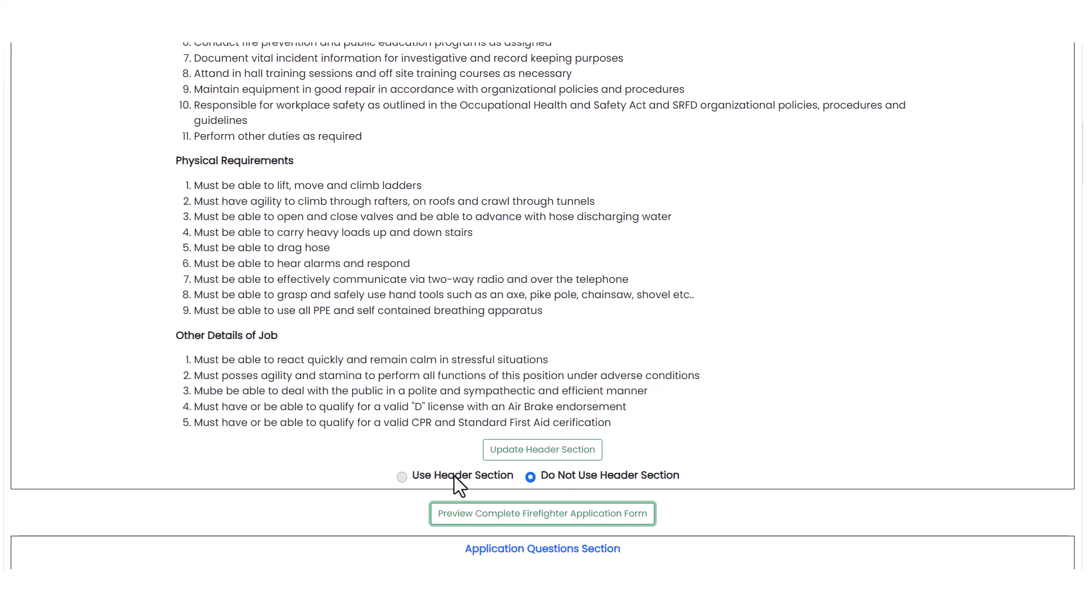
# - Set the header option to Use Header Section and check the header text in the application form preview
pyautogui.click(454, 477)
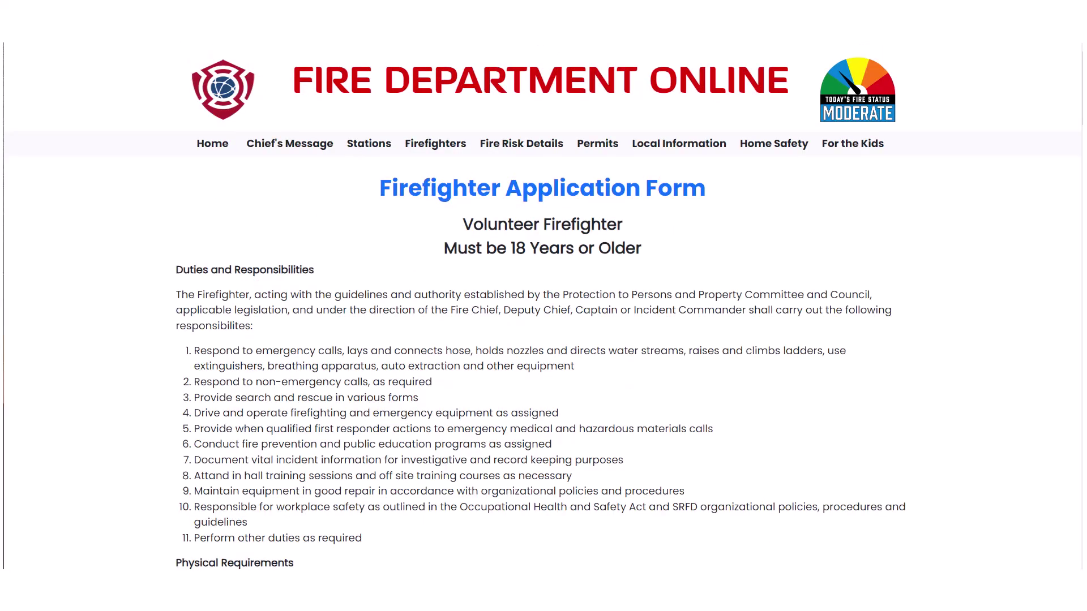
pyautogui.scroll(-4, 540, 306)
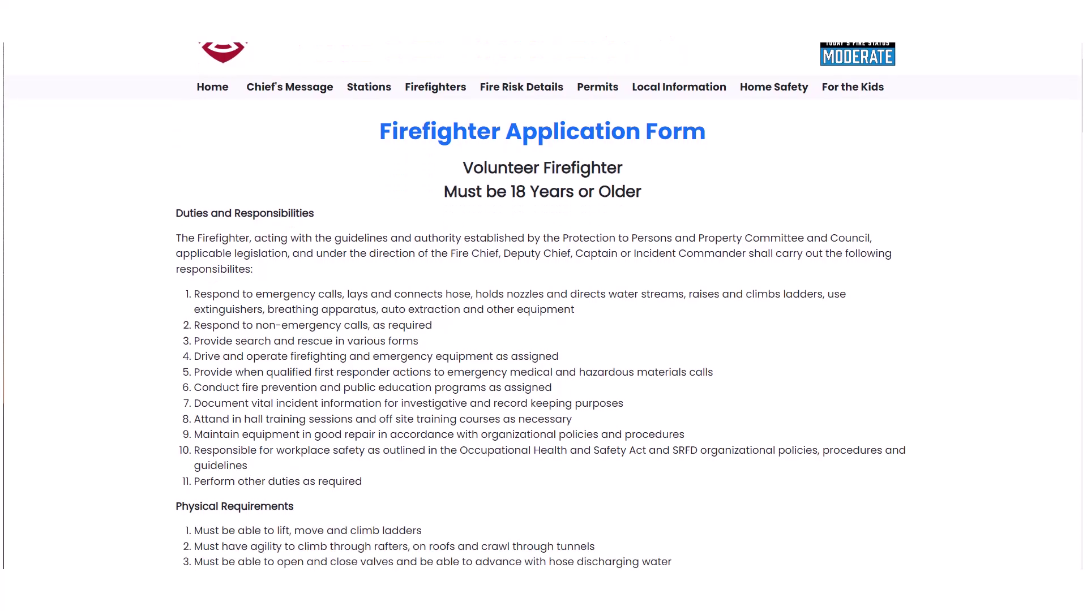
pyautogui.scroll(-3, 541, 306)
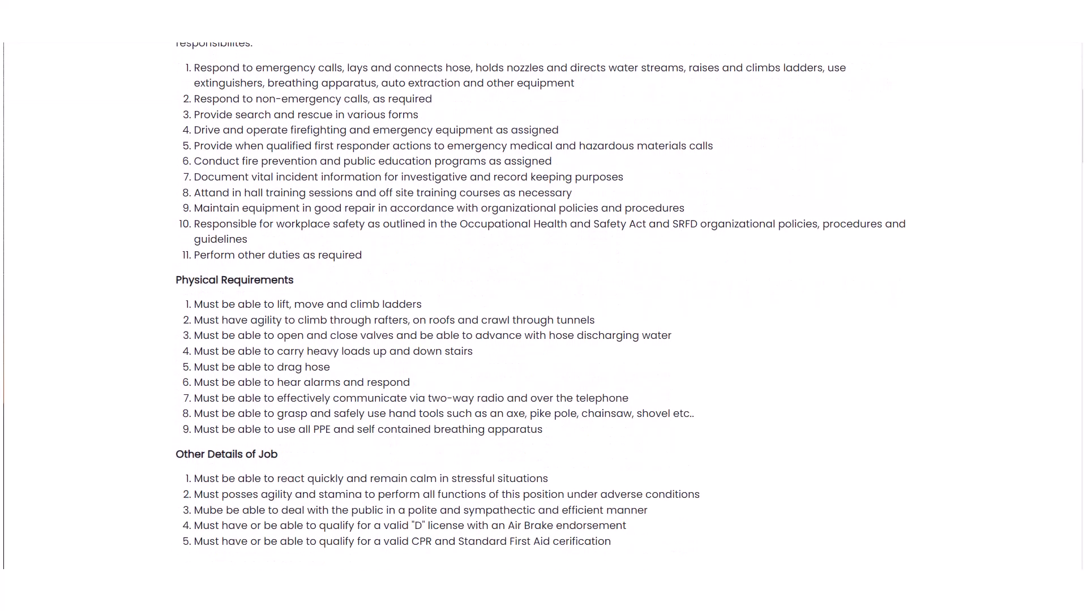
# - Examine the applicant, education and employment sections of the application form preview
pyautogui.scroll(-5, 540, 306)
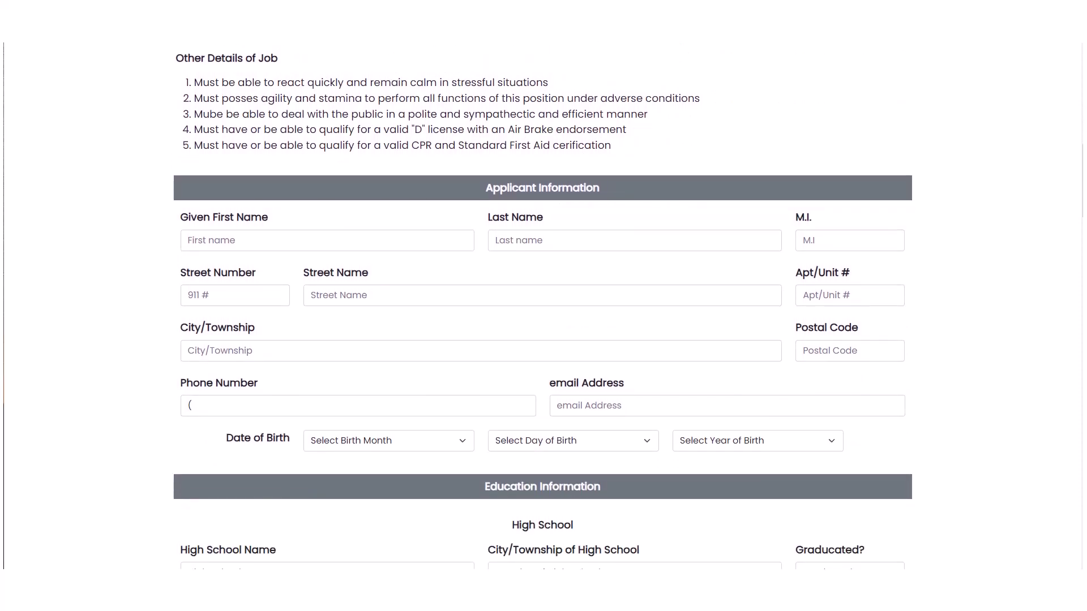
pyautogui.scroll(-5, 540, 306)
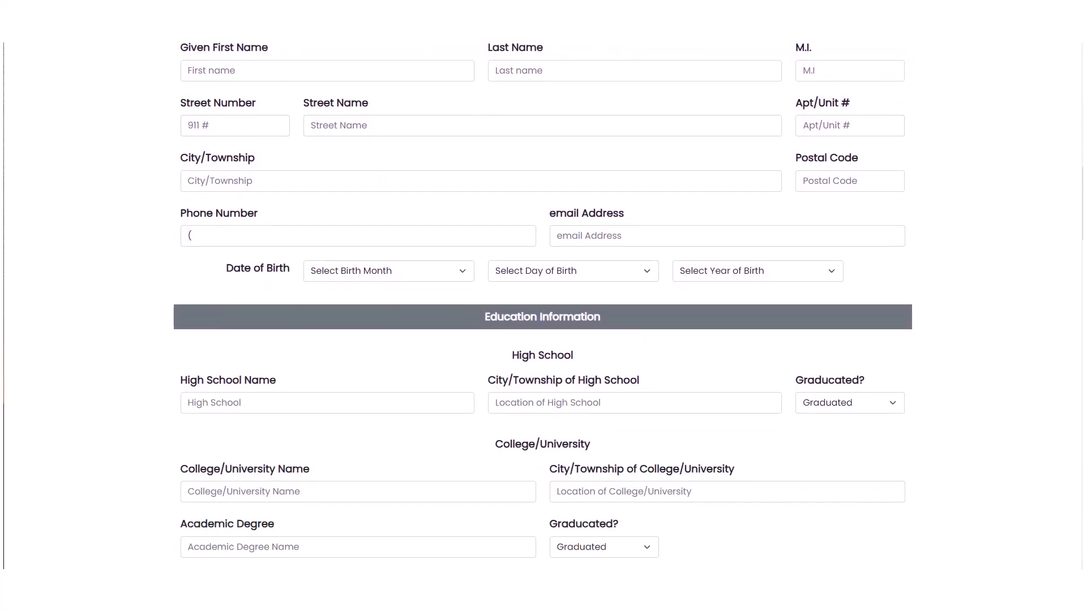
pyautogui.scroll(-1, 542, 305)
pyautogui.scroll(-1, 542, 305)
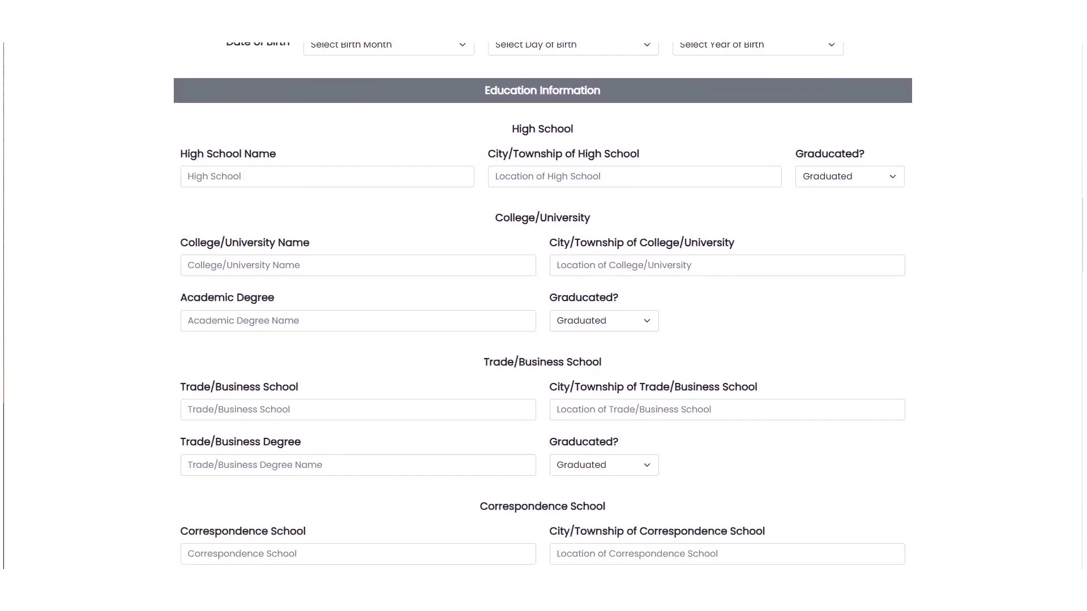
pyautogui.scroll(-1, 542, 305)
pyautogui.scroll(-1, 542, 305)
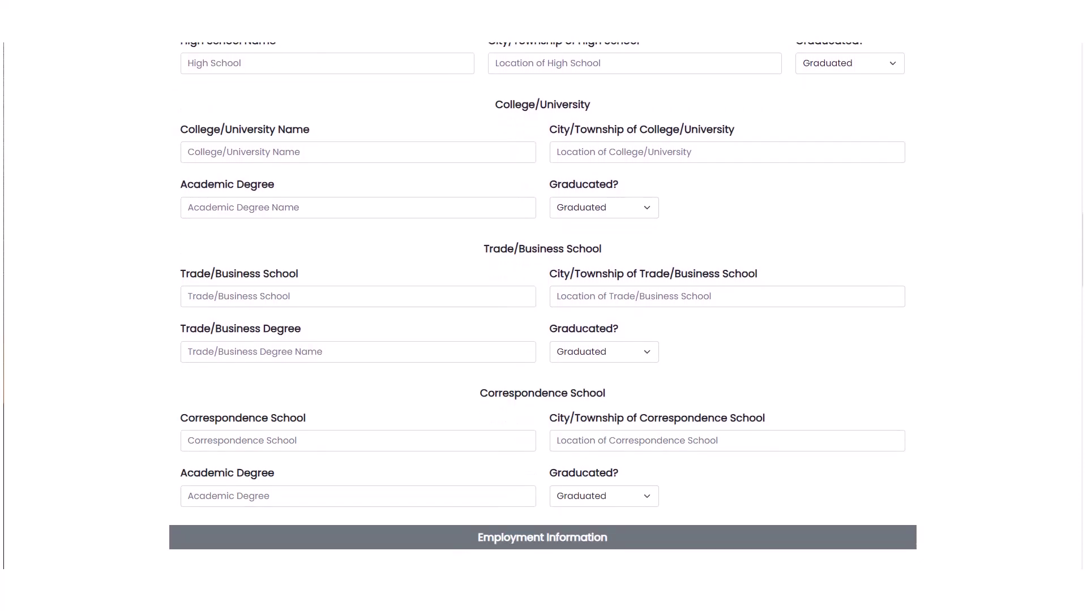
pyautogui.scroll(-6, 542, 305)
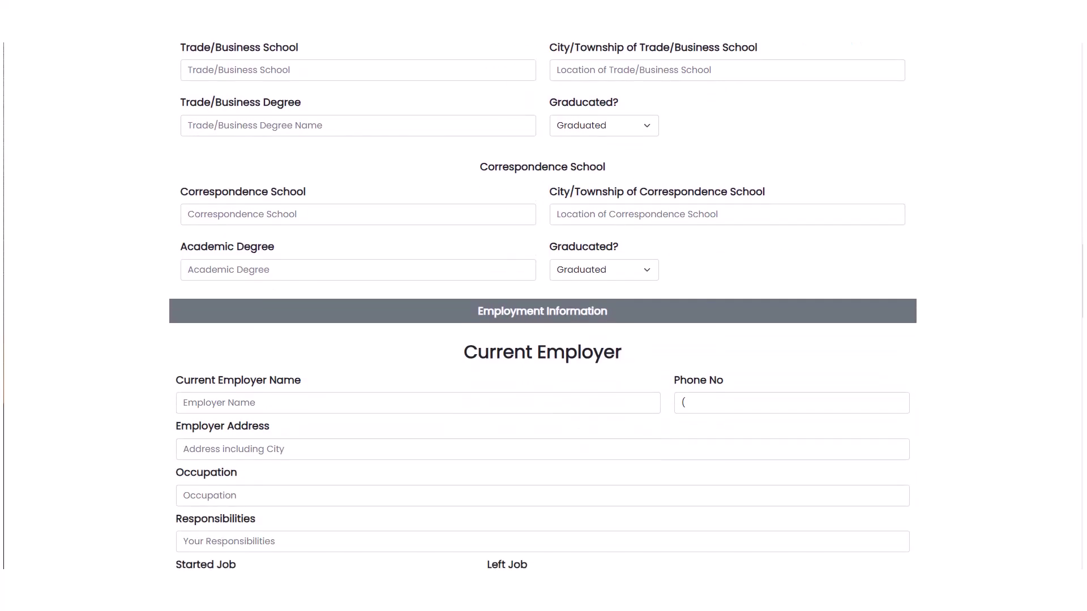
pyautogui.scroll(-7, 542, 306)
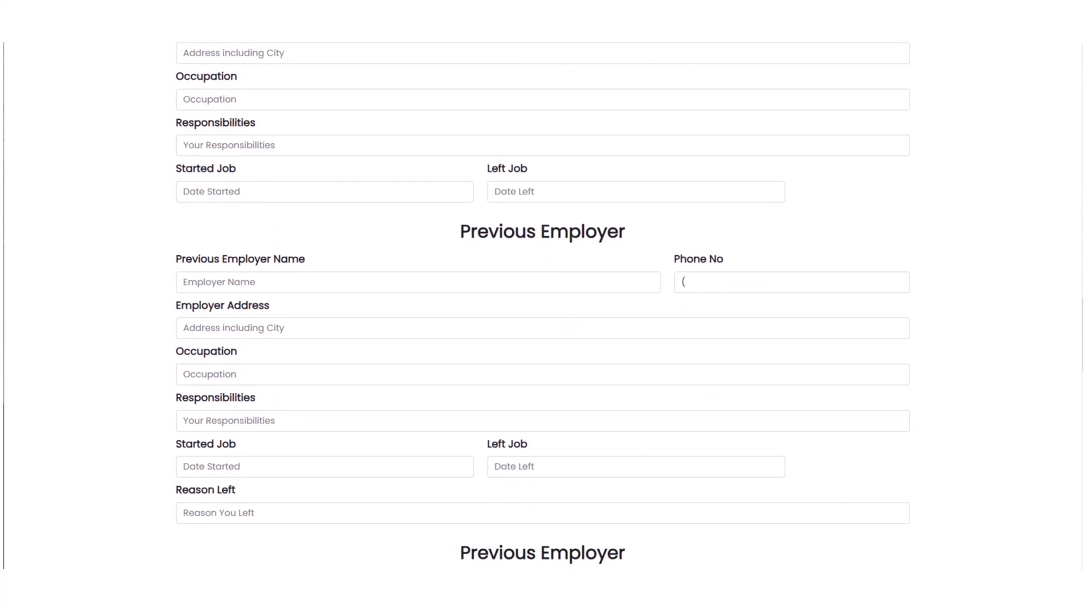
pyautogui.scroll(-4, 542, 306)
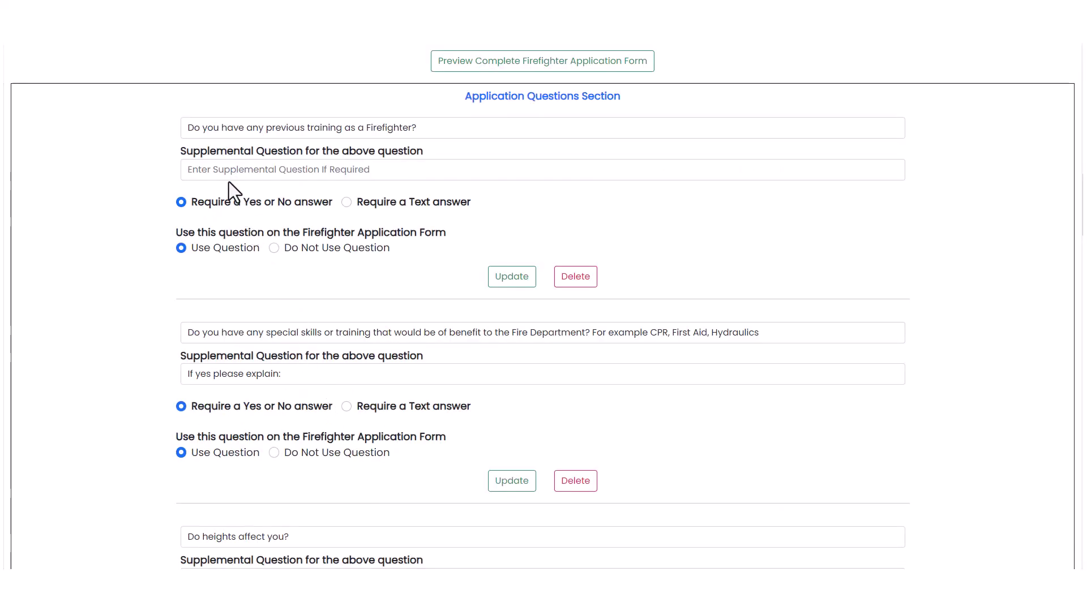
# - Give the previous firefighter training question the supplemental question "If so, what previous training have you had?", require a text answer, and save it
pyautogui.rightClick(220, 170)
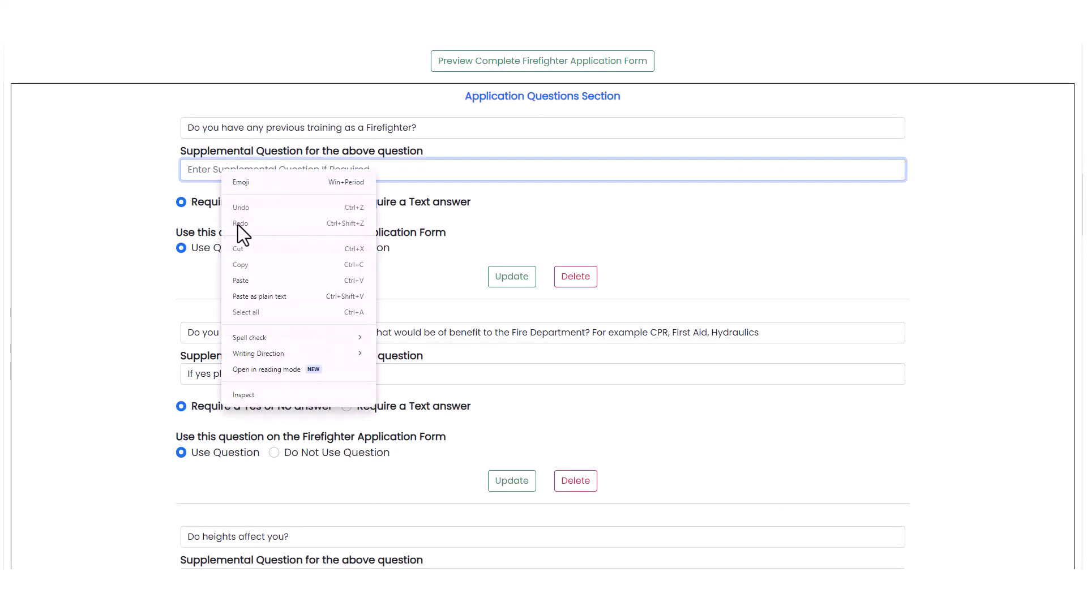
pyautogui.click(240, 280)
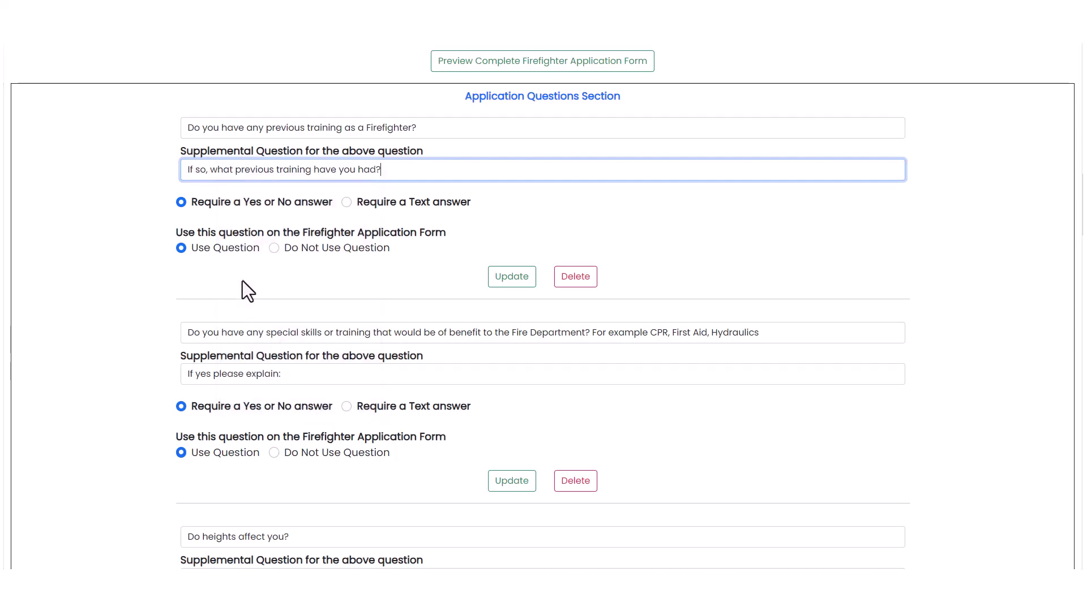
pyautogui.click(347, 203)
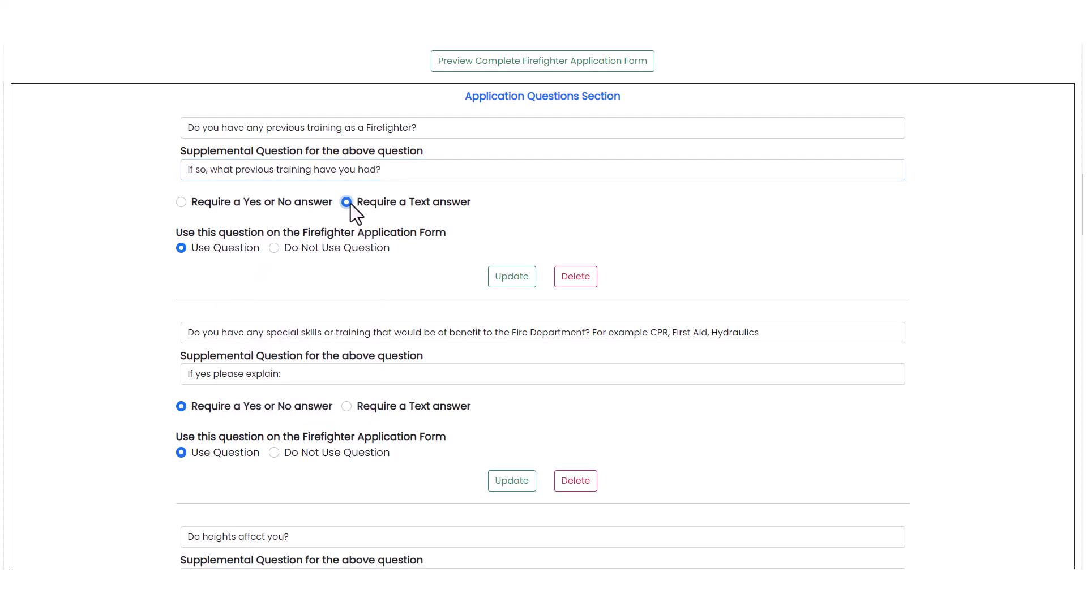
pyautogui.click(506, 277)
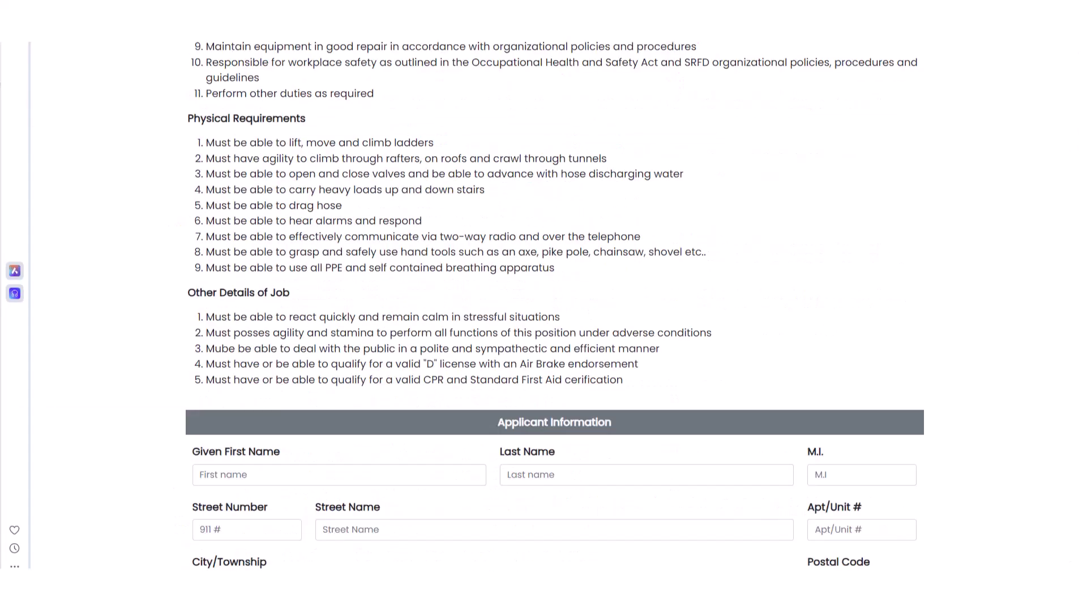
pyautogui.scroll(-10, 554, 306)
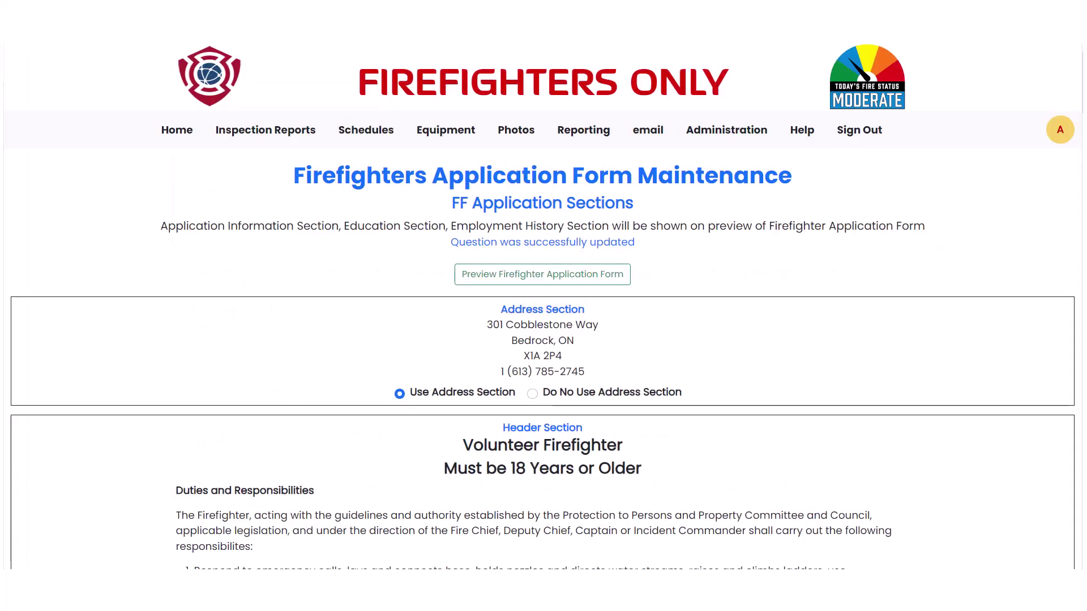
# - Set the previous firefighter training question to Do Not Use Question, save it and refresh the application form preview
pyautogui.scroll(-20, 433, 436)
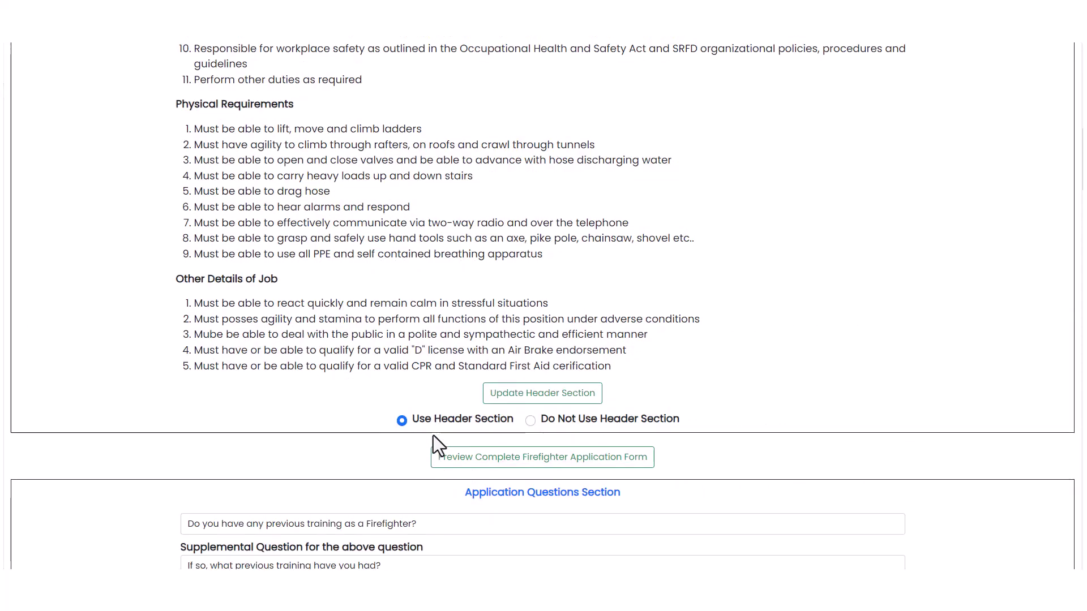
pyautogui.scroll(-2, 433, 436)
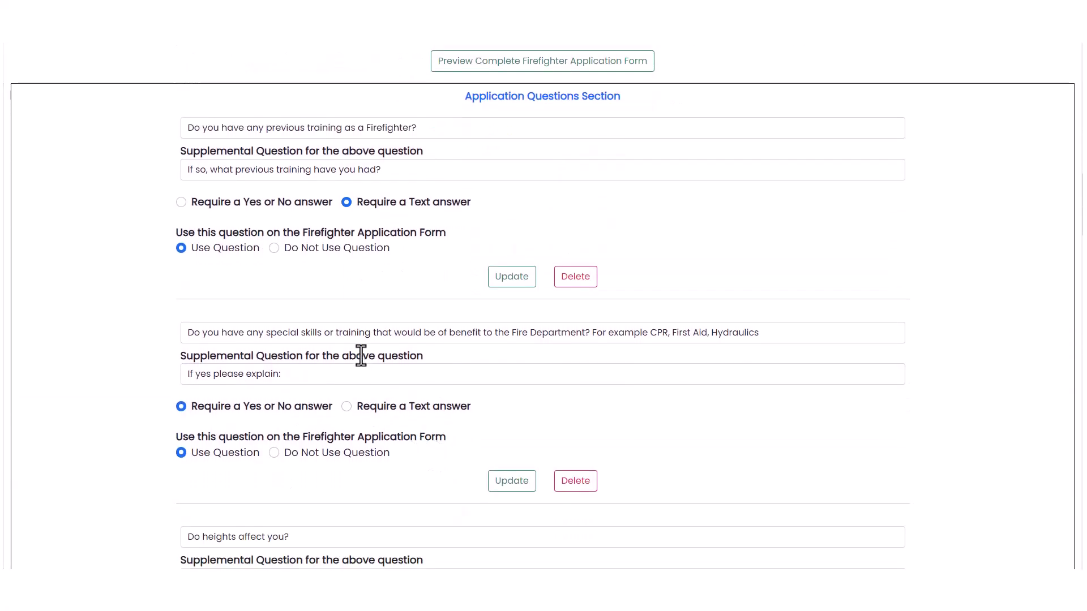
pyautogui.click(276, 248)
pyautogui.click(512, 279)
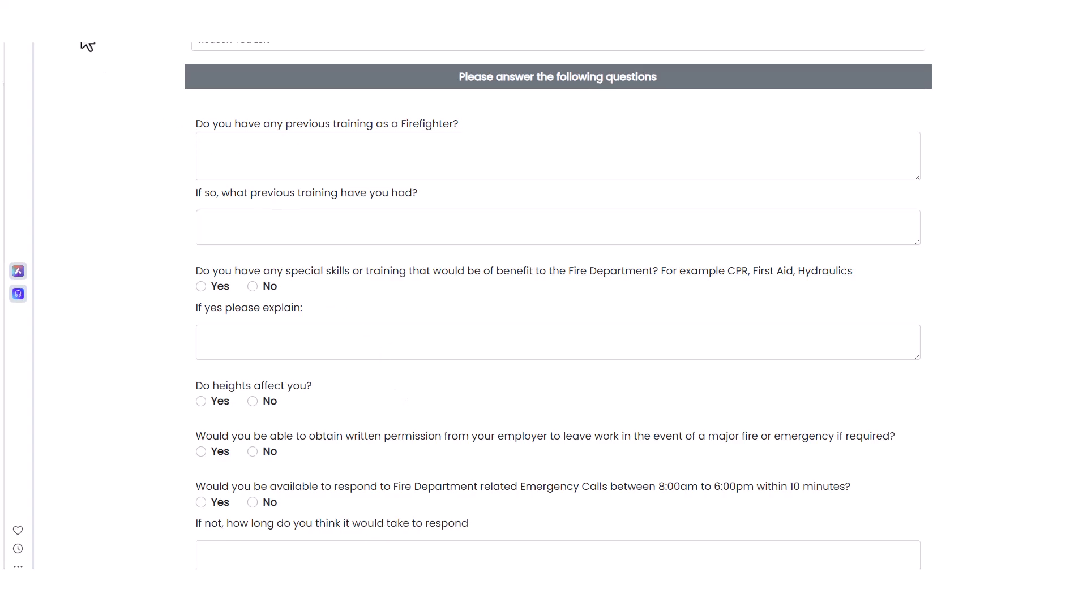
pyautogui.click(88, 46)
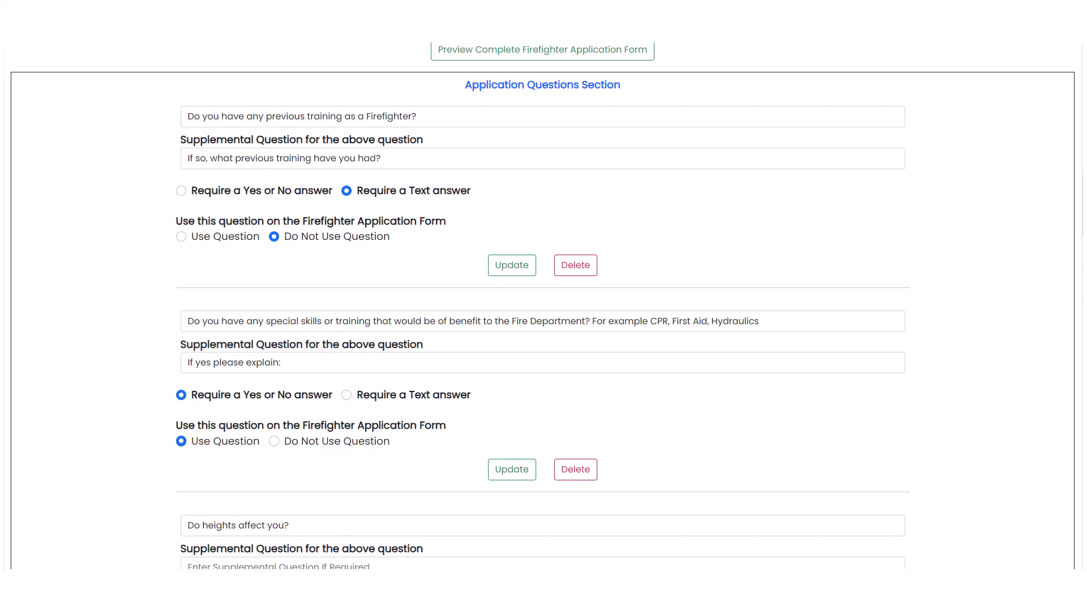
# - Add the new question "This is a new question which should be placed as the last question" with a text answer required
pyautogui.scroll(-12, 542, 306)
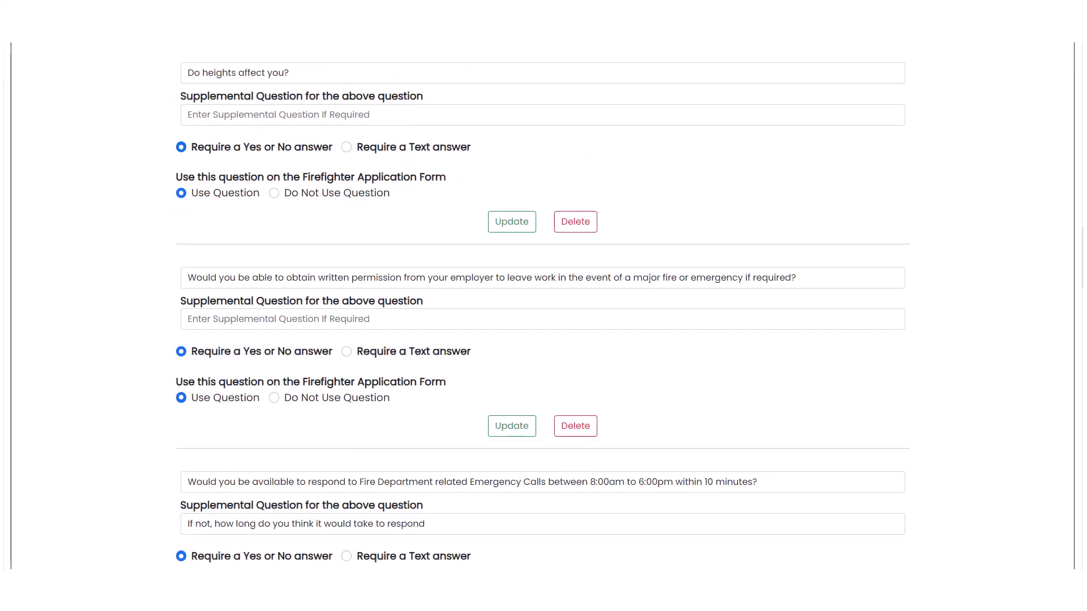
pyautogui.scroll(-11, 543, 306)
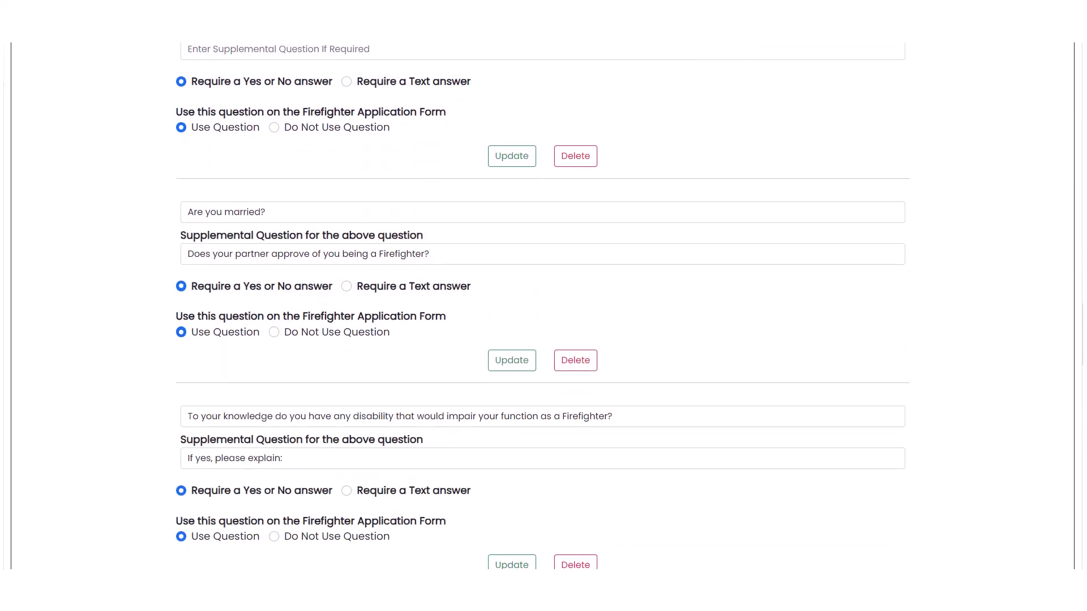
pyautogui.scroll(-4, 542, 305)
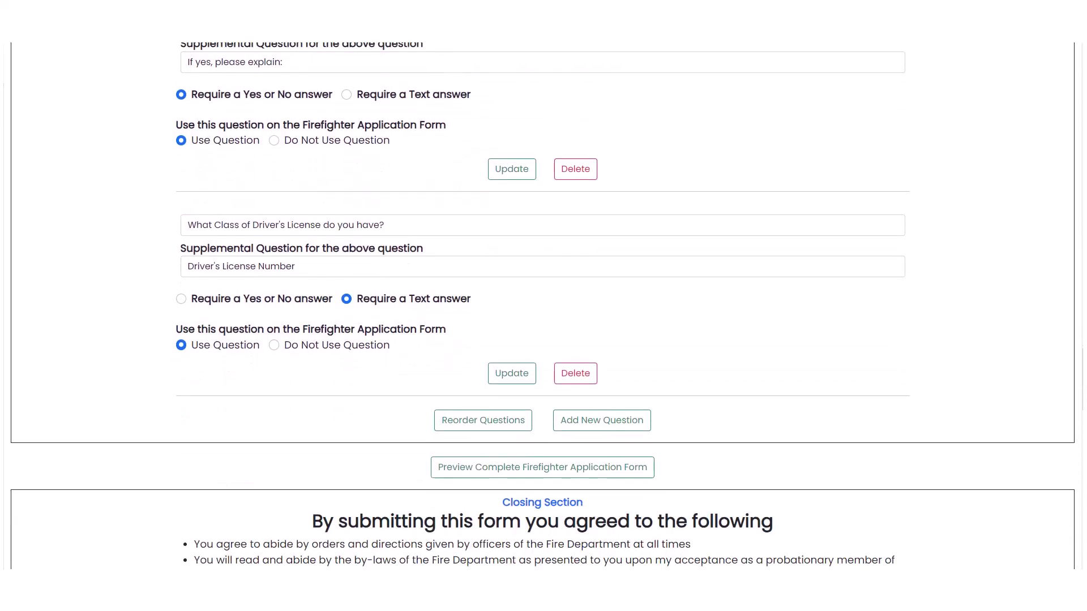
pyautogui.click(591, 425)
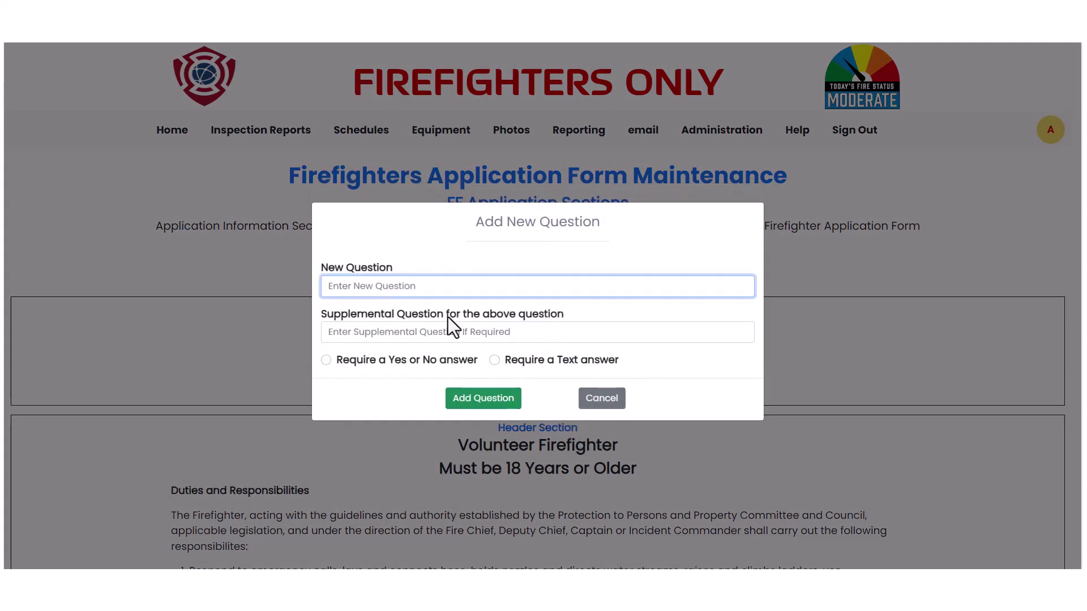
pyautogui.rightClick(359, 286)
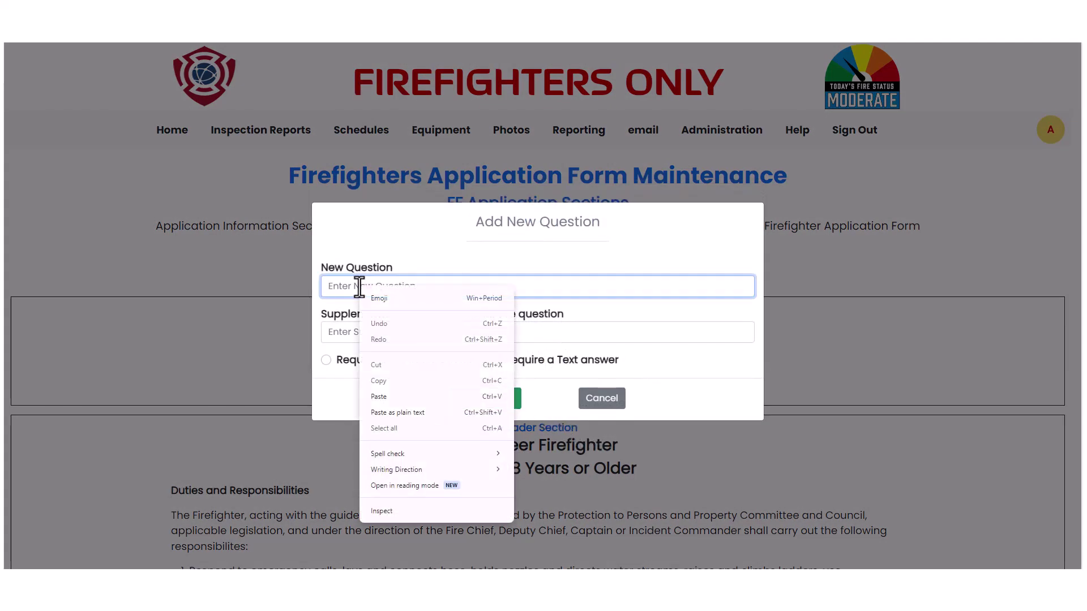
pyautogui.click(378, 397)
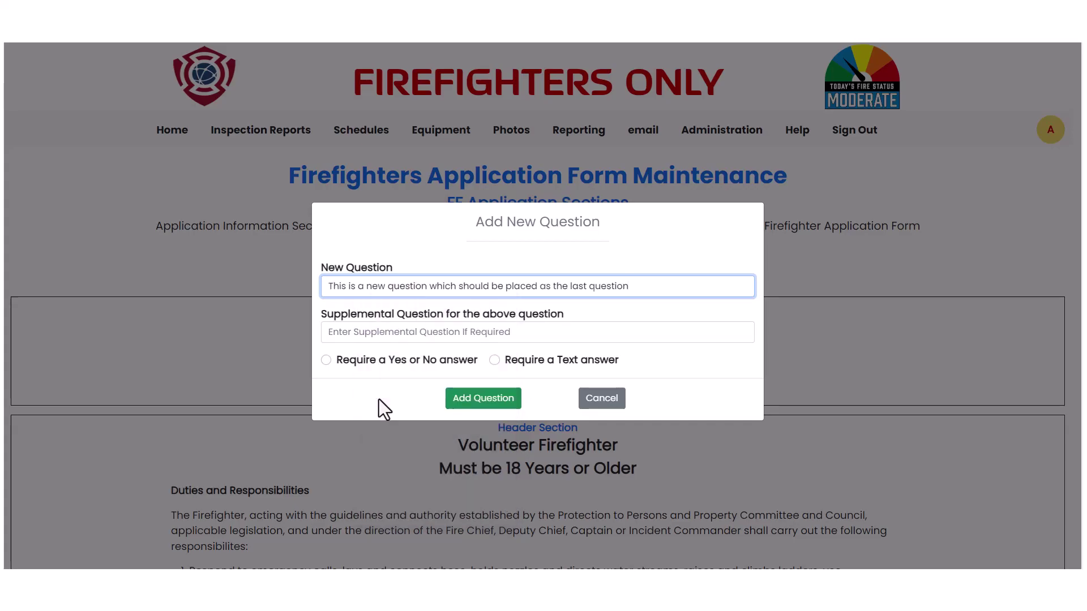
pyautogui.click(512, 360)
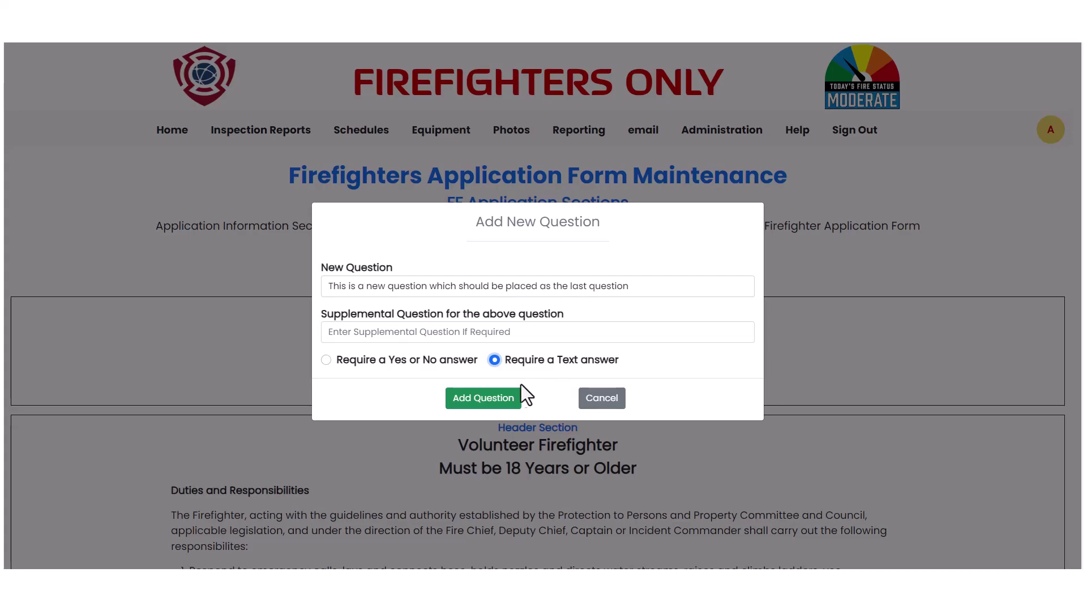
pyautogui.click(500, 402)
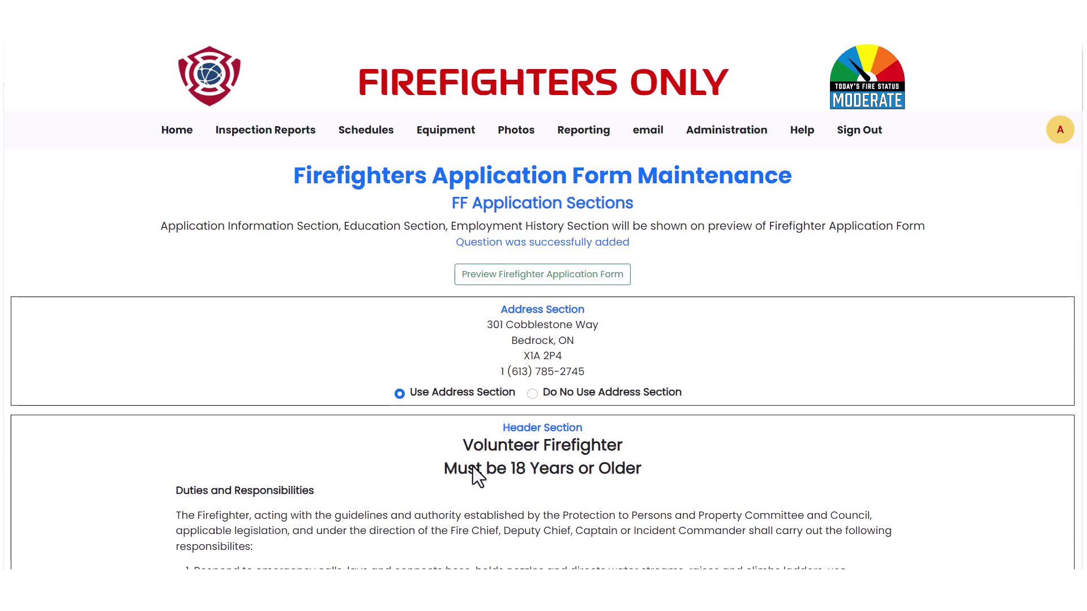
# - Refresh the application form preview and check the list of questions for the newly added one
pyautogui.scroll(-3, 473, 467)
pyautogui.scroll(-8, 473, 467)
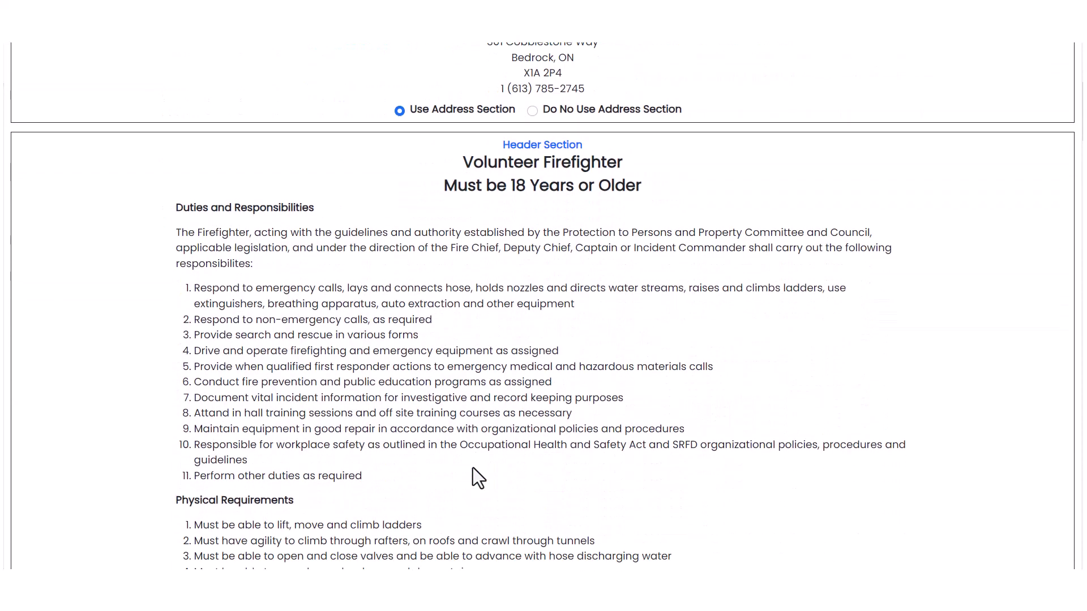
pyautogui.scroll(-3, 469, 467)
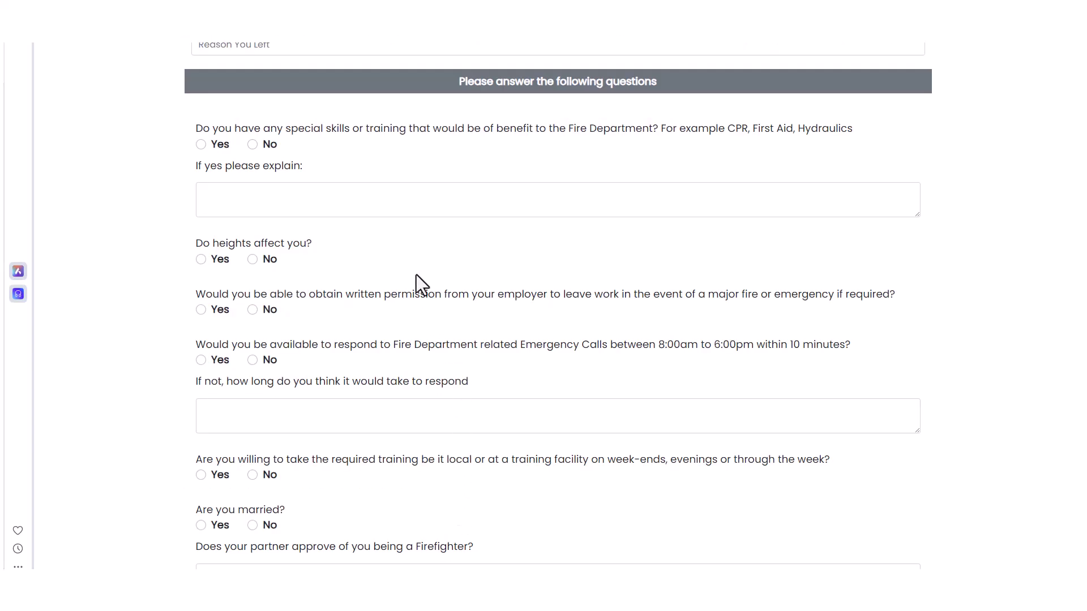
pyautogui.click(85, 31)
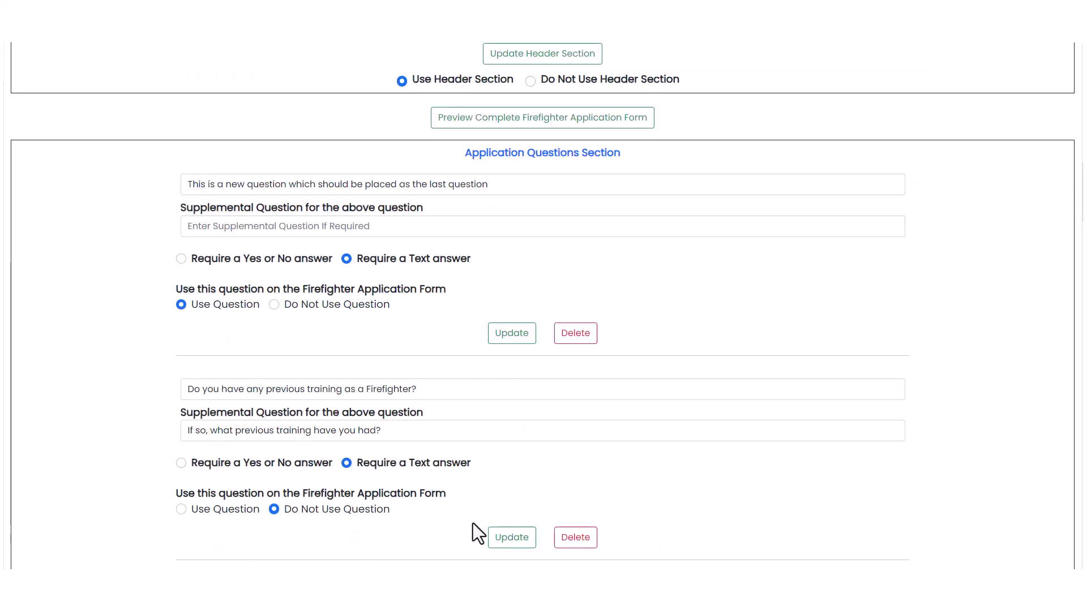
# - Open the page for reordering the questions of the firefighter application form
pyautogui.scroll(-3, 534, 460)
pyautogui.scroll(-8, 534, 461)
pyautogui.scroll(-8, 535, 461)
pyautogui.scroll(-9, 534, 463)
pyautogui.scroll(-4, 534, 461)
pyautogui.click(513, 463)
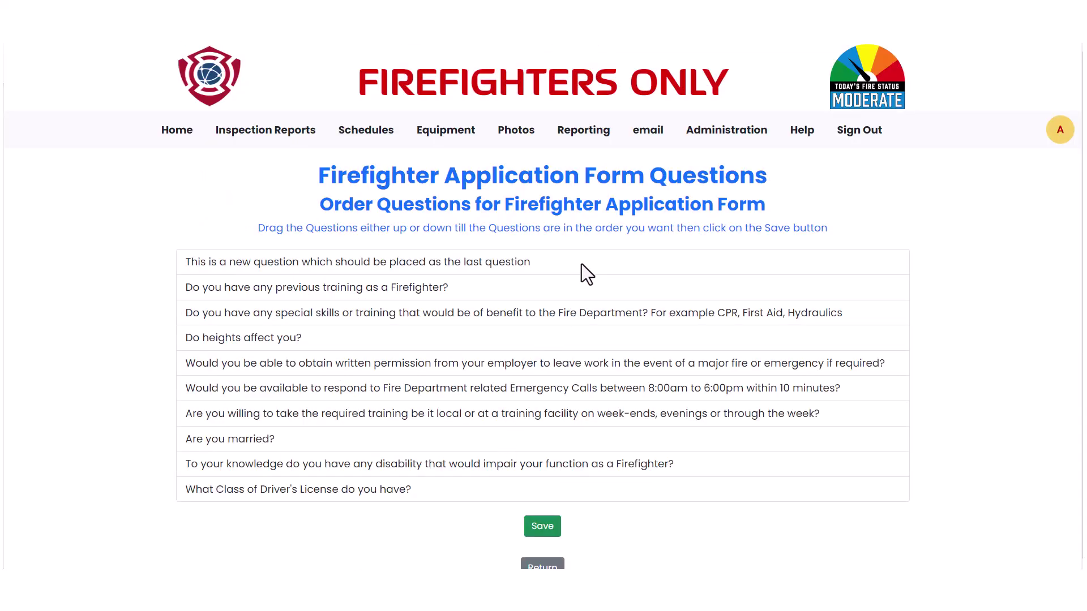
# - Move the question "This is a new question which should be placed as the last question" to the end of the list and save the order
pyautogui.moveTo(582, 264); pyautogui.dragTo(579, 497)
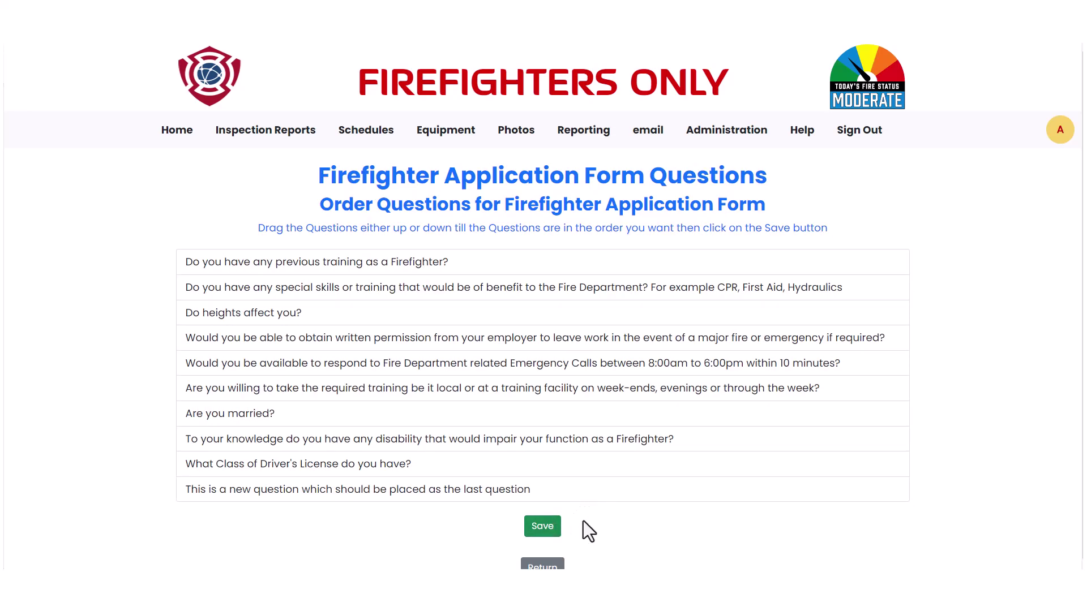
pyautogui.scroll(-1, 582, 527)
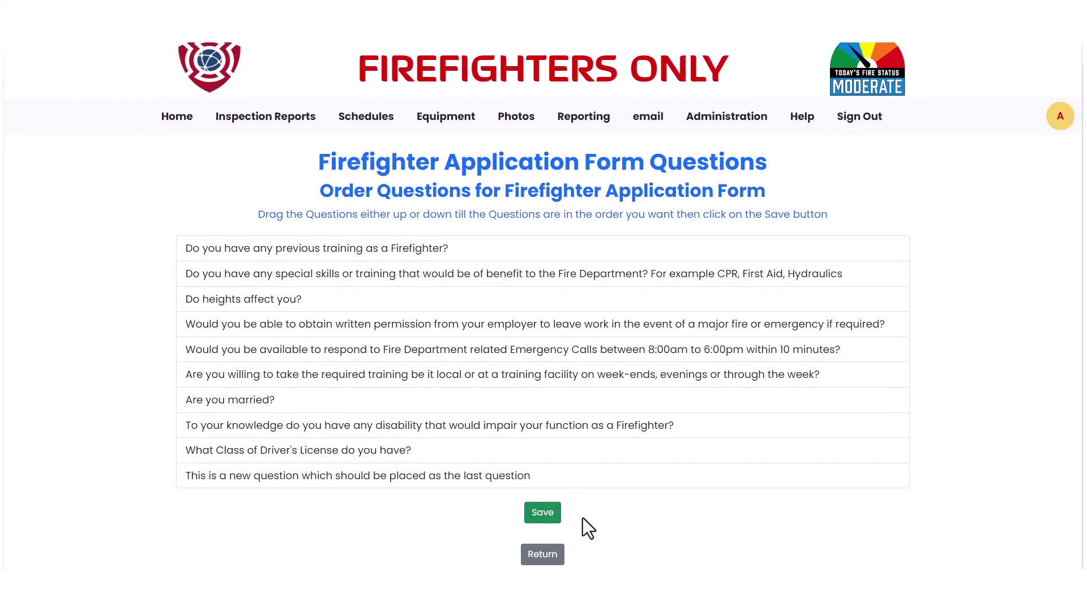
pyautogui.click(545, 513)
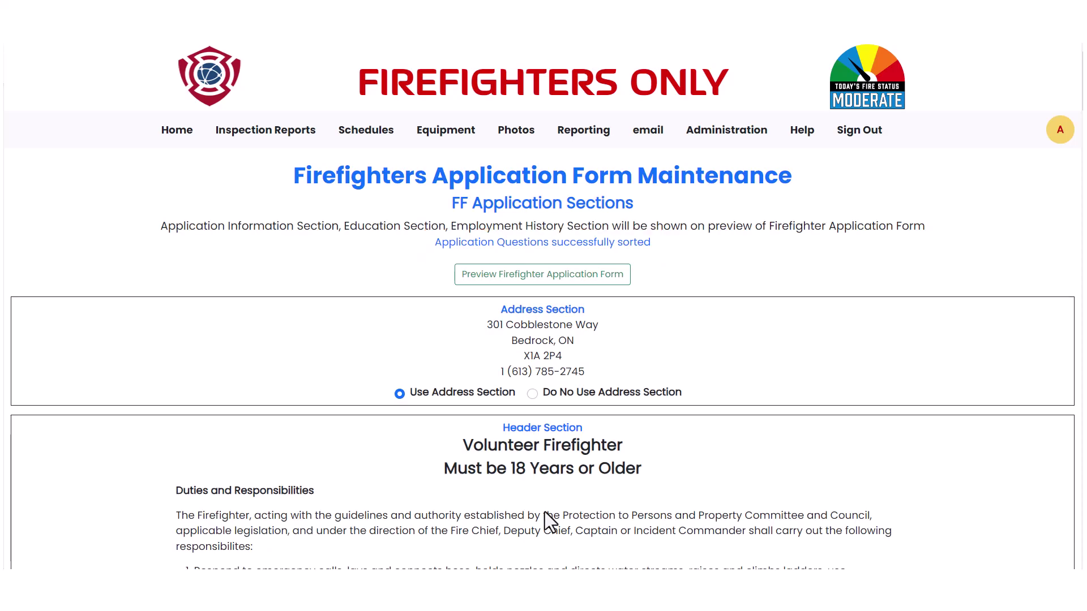
# - Check the order of the questions in the Application Questions Section, down to the newly added last question
pyautogui.scroll(-6, 572, 494)
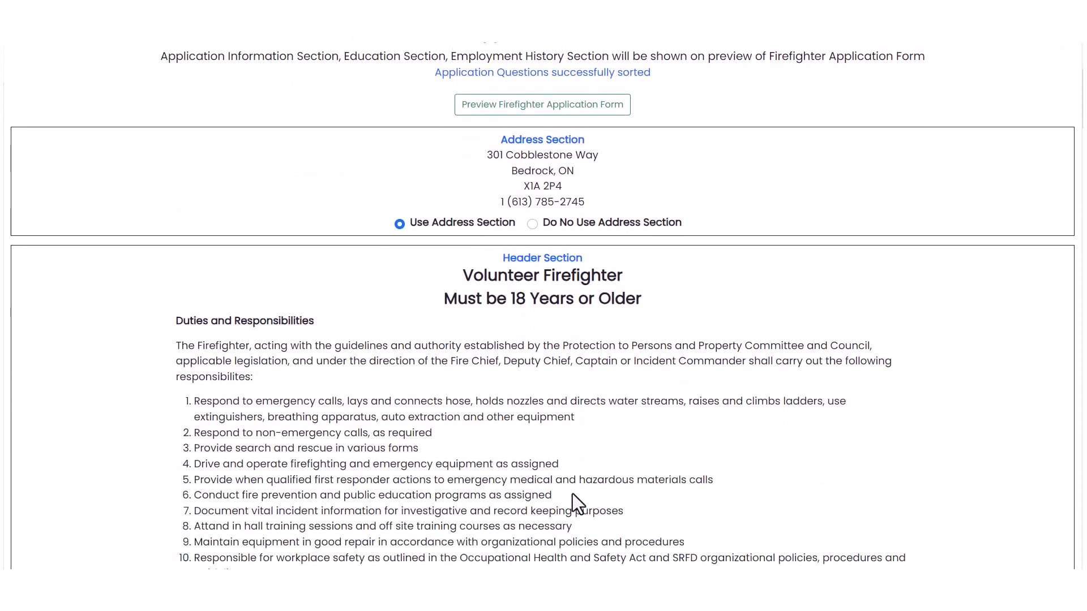
pyautogui.scroll(-8, 572, 495)
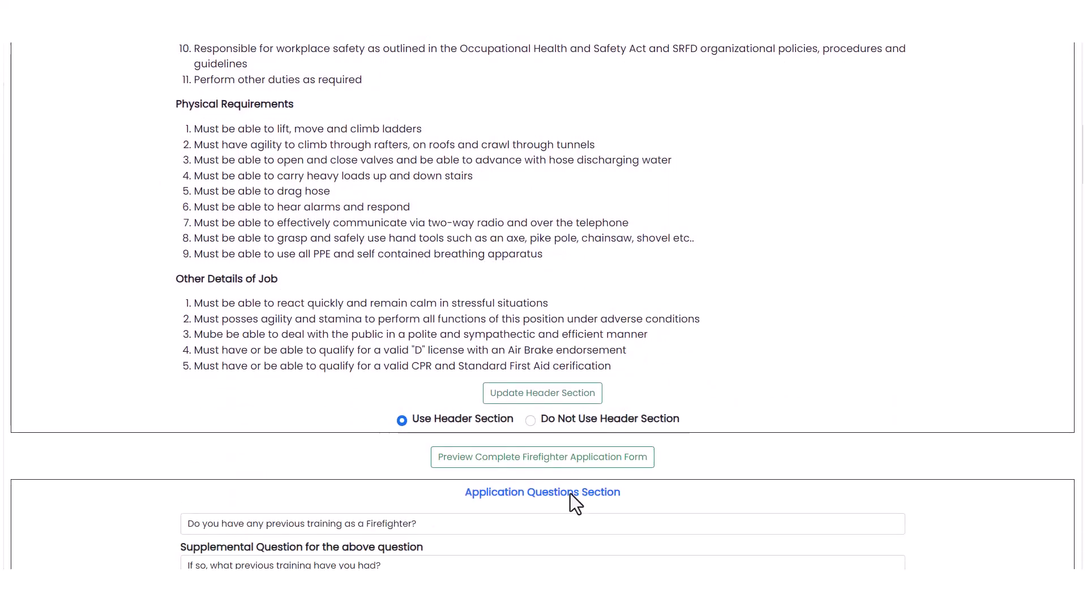
pyautogui.scroll(-7, 569, 494)
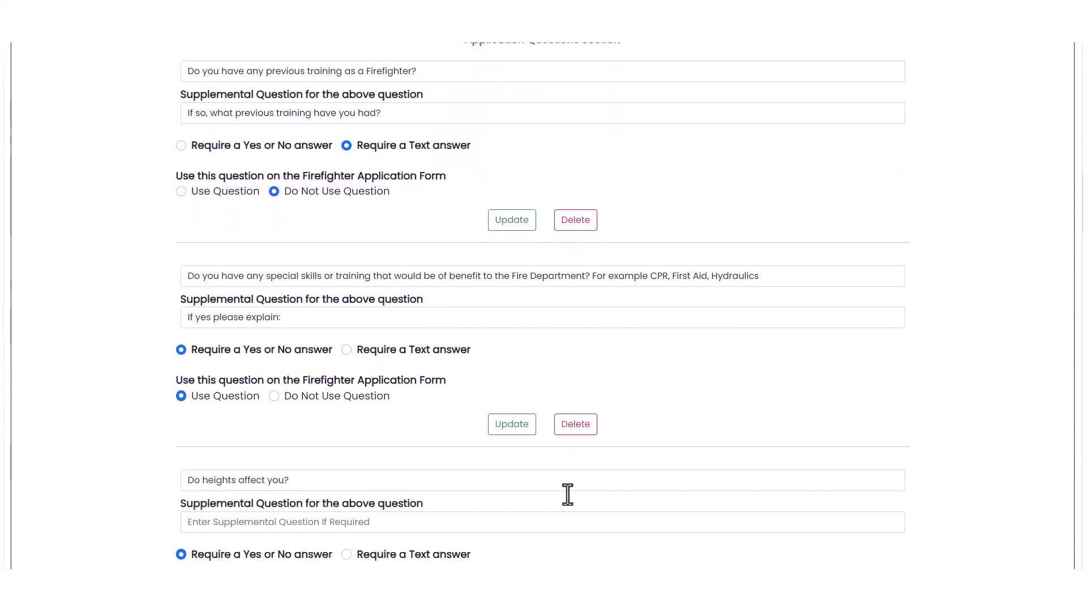
pyautogui.scroll(-8, 568, 495)
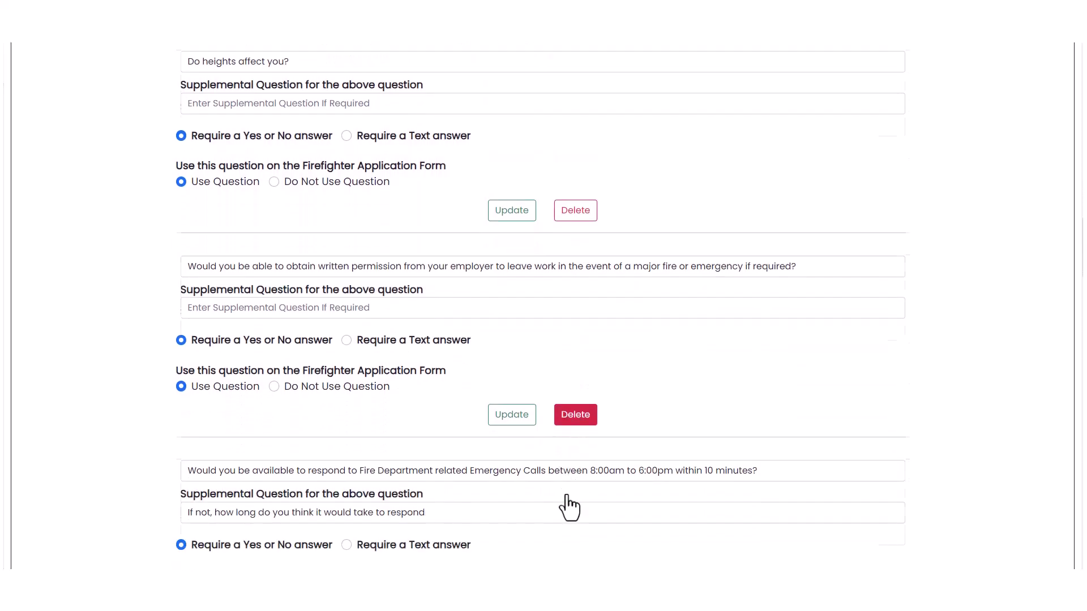
pyautogui.scroll(-4, 569, 506)
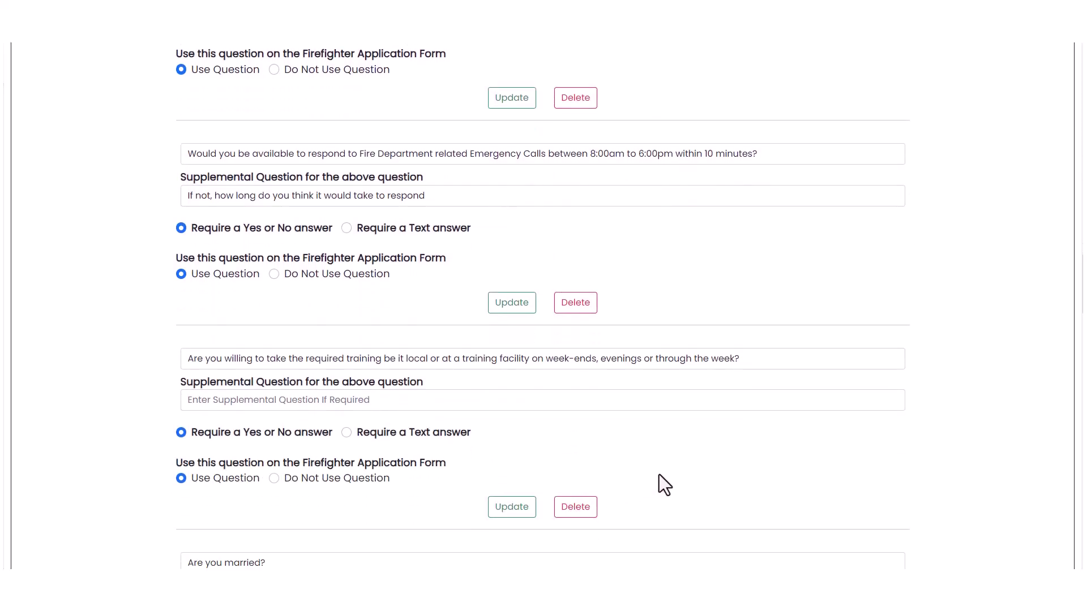
pyautogui.scroll(-2, 660, 485)
pyautogui.scroll(-7, 659, 474)
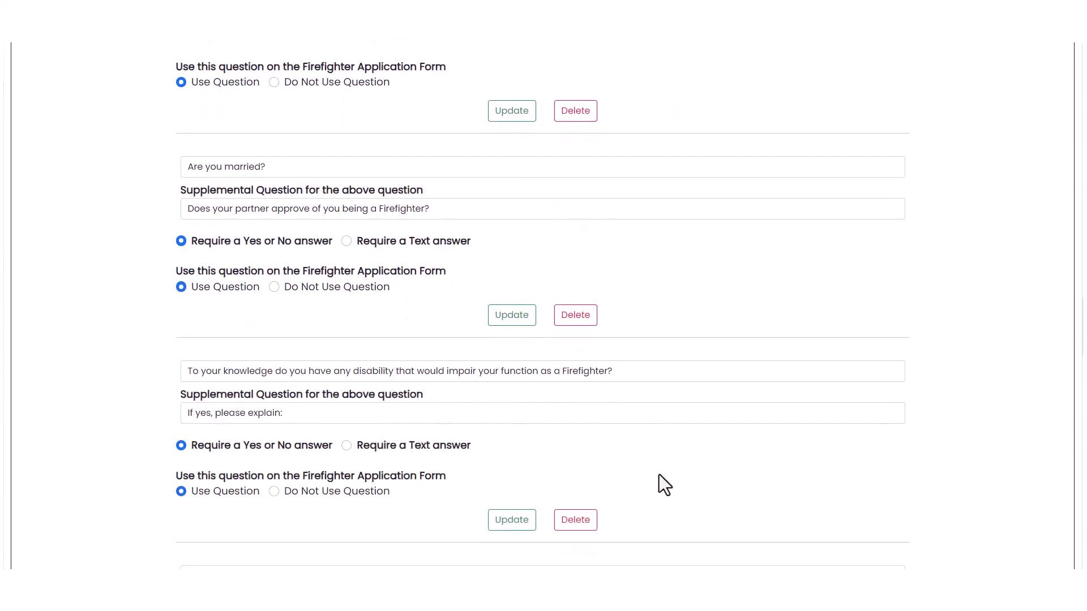
pyautogui.scroll(-5, 659, 474)
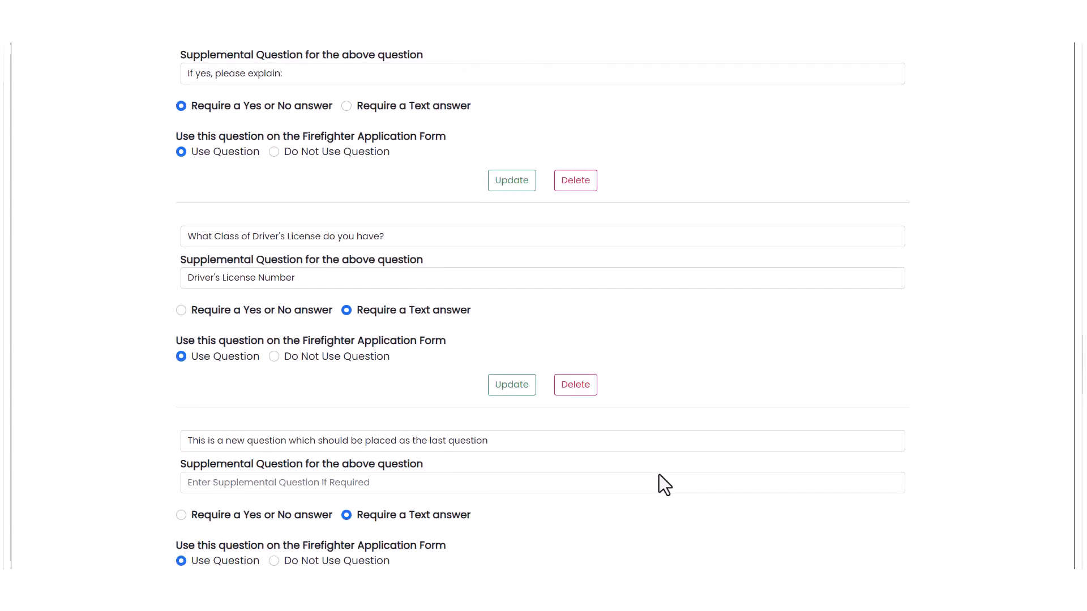
pyautogui.scroll(-2, 658, 474)
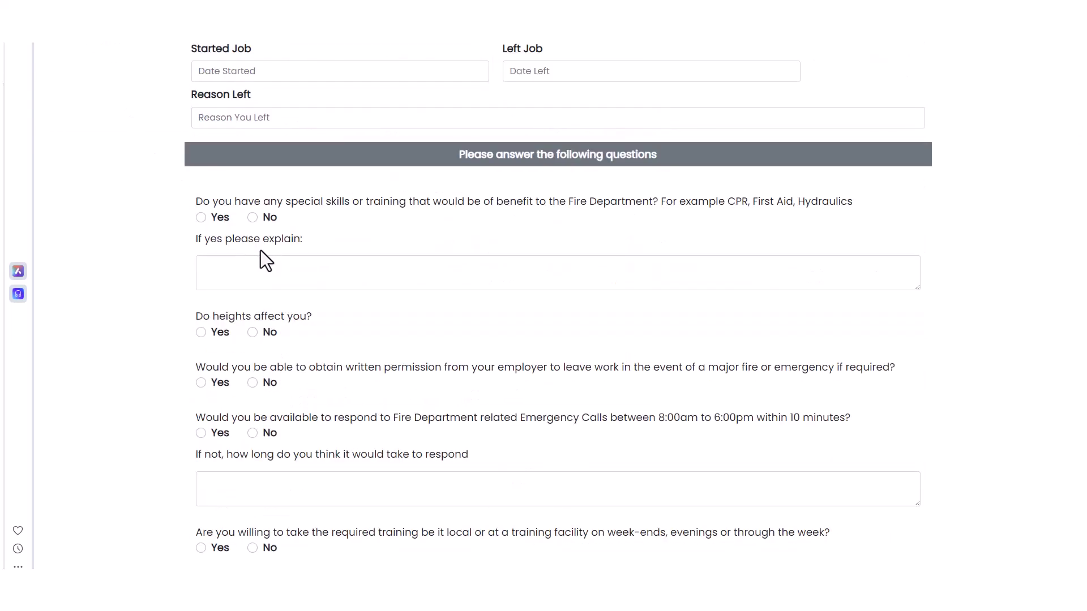
# - Check the order of the questions in the firefighter application form preview
pyautogui.scroll(-1, 260, 251)
pyautogui.scroll(-4, 132, 347)
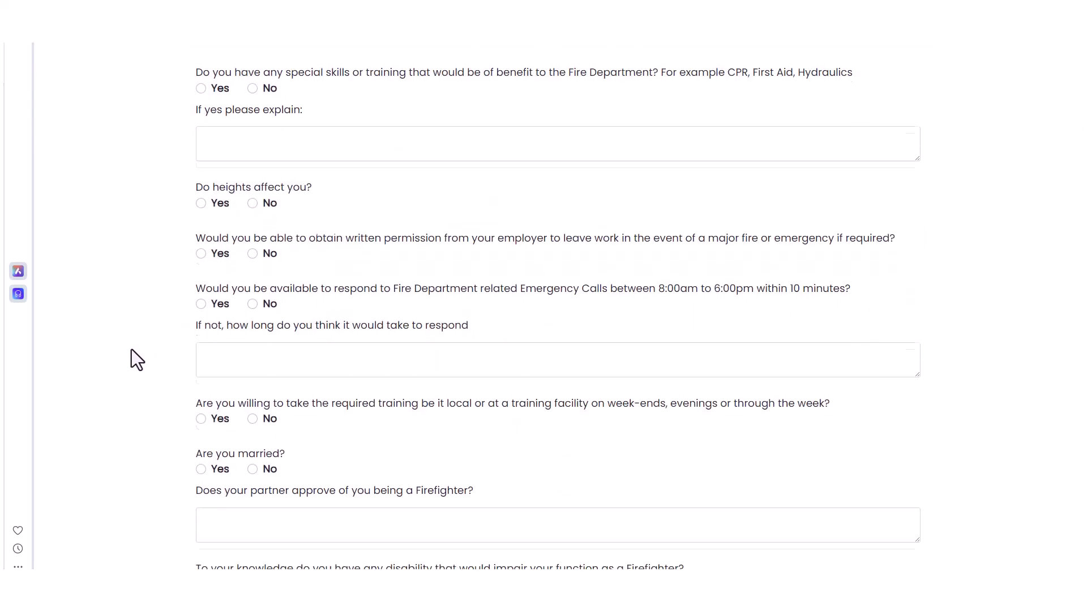
pyautogui.scroll(-3, 131, 364)
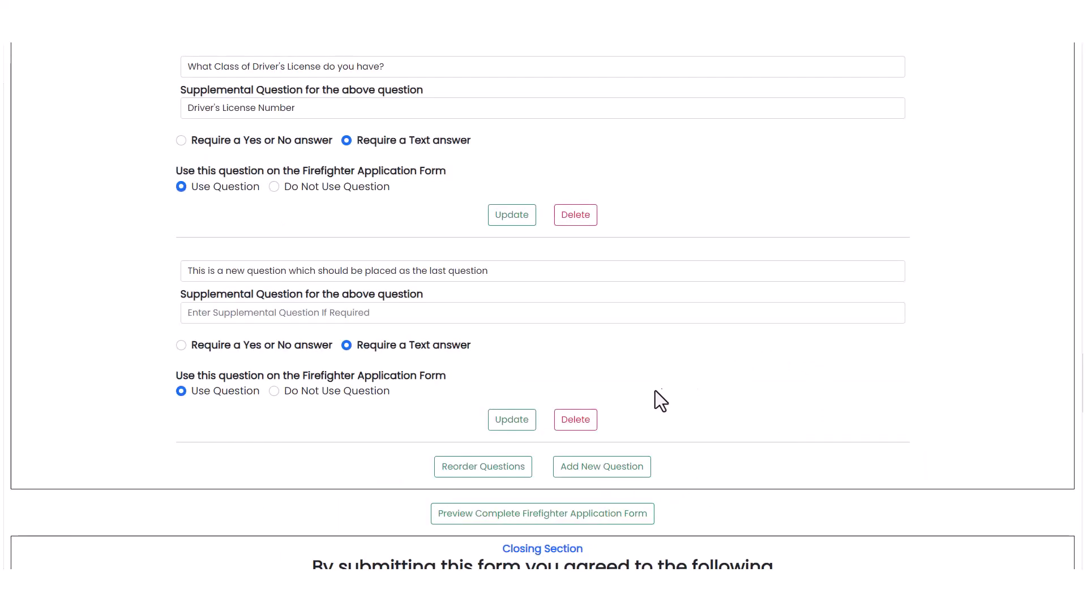
# - Delete the question "This is a new question which should be placed as the last question" from the Application Questions Section
pyautogui.click(575, 420)
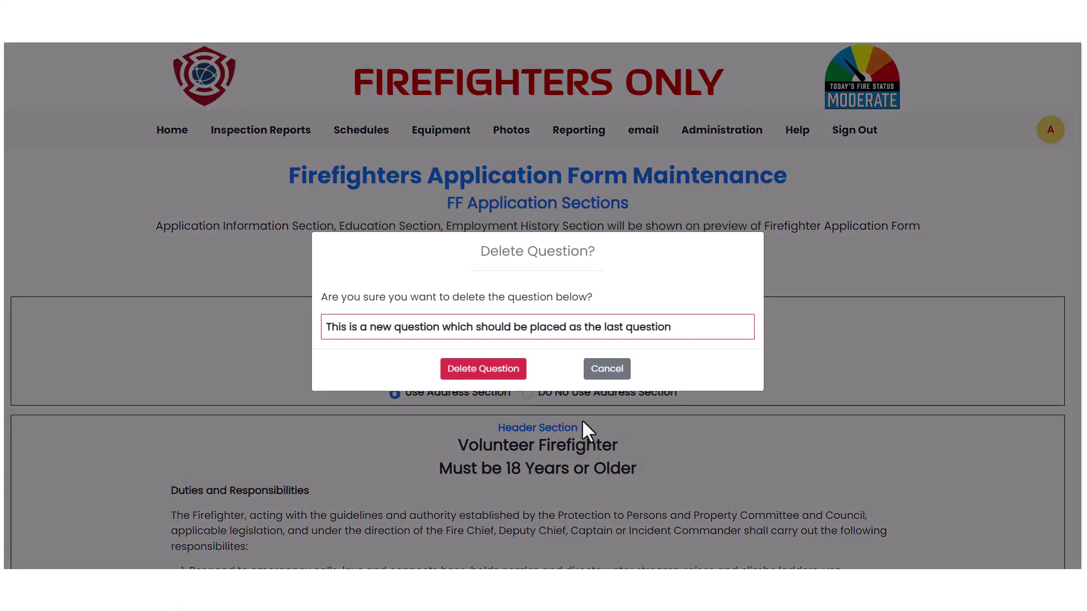
pyautogui.click(518, 379)
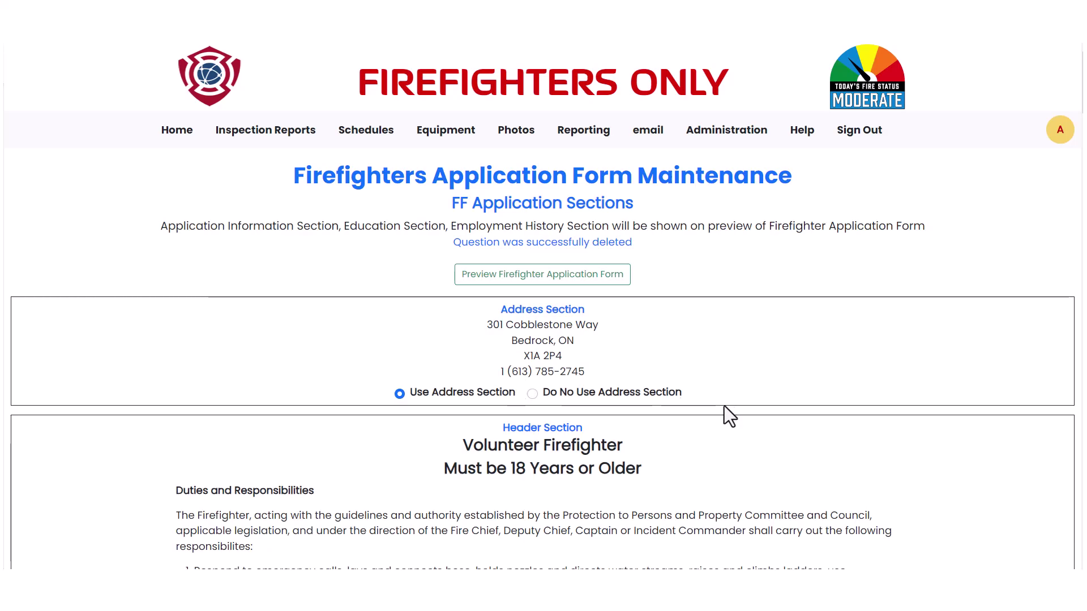
# - Preview the complete firefighter application form and check the end of its question list for the deleted question
pyautogui.scroll(-3, 739, 409)
pyautogui.scroll(-5, 739, 409)
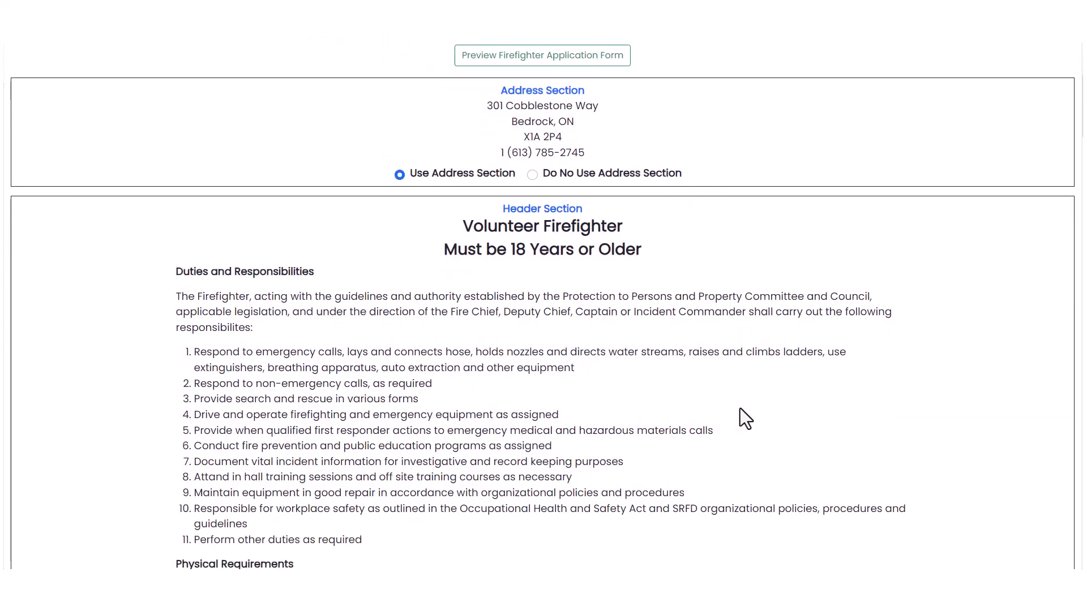
pyautogui.scroll(-8, 739, 408)
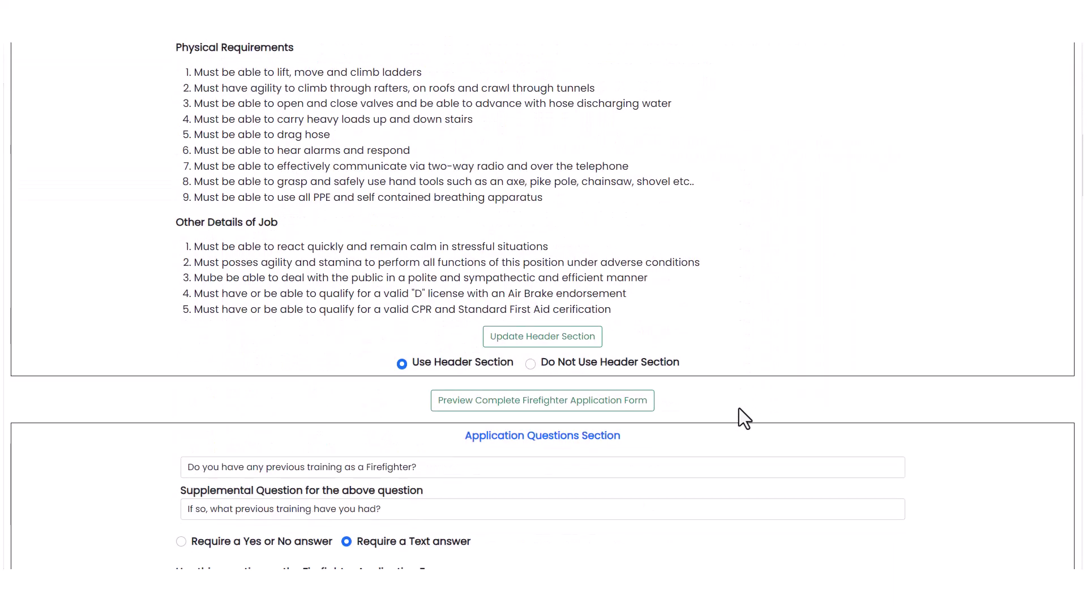
pyautogui.scroll(-9, 738, 407)
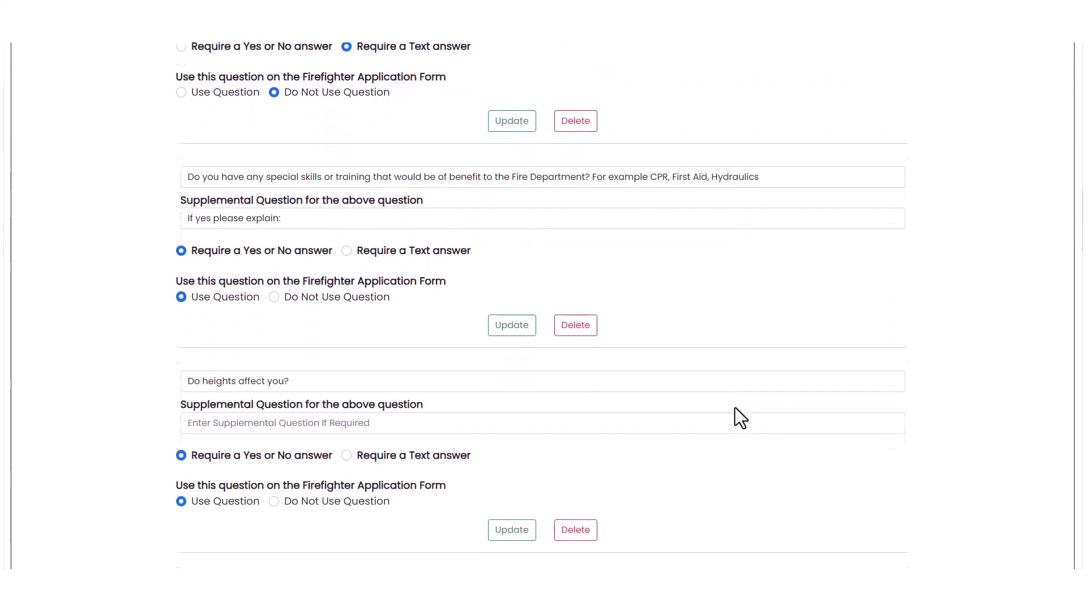
pyautogui.scroll(-6, 734, 408)
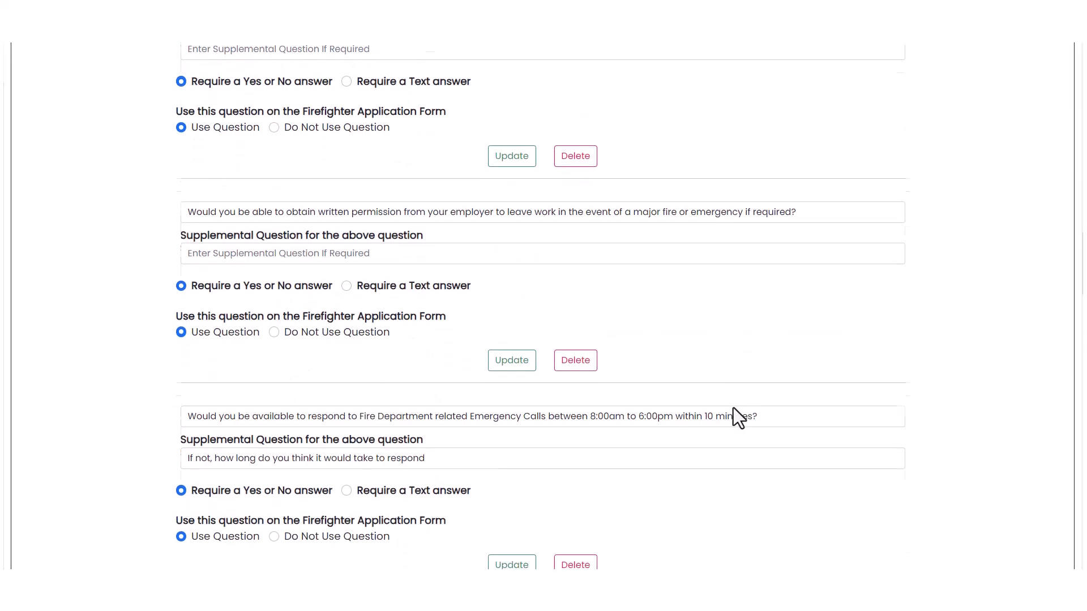
pyautogui.scroll(-8, 732, 407)
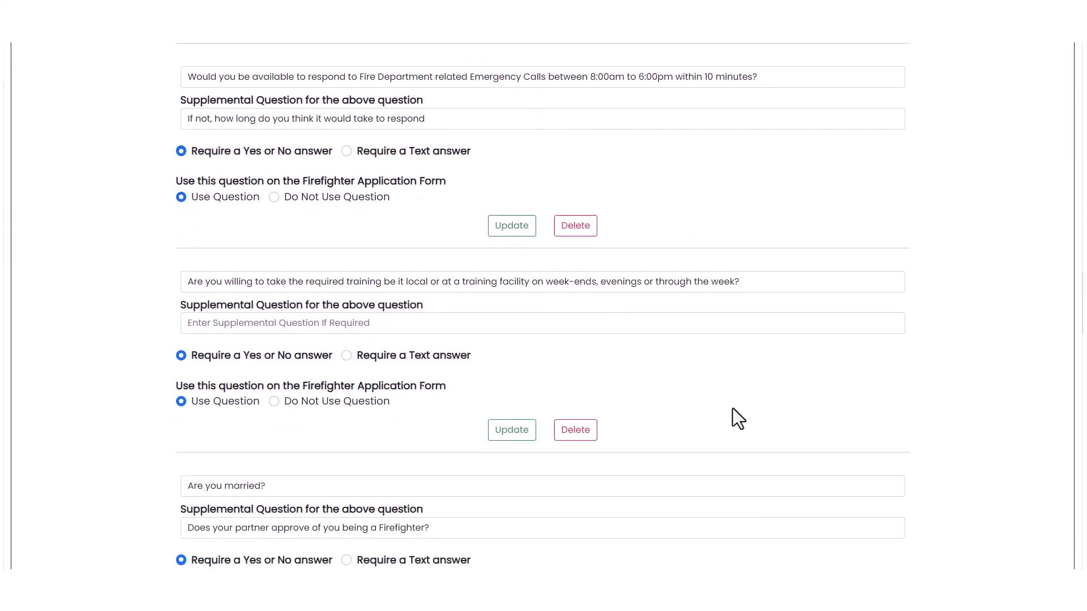
pyautogui.scroll(-5, 732, 409)
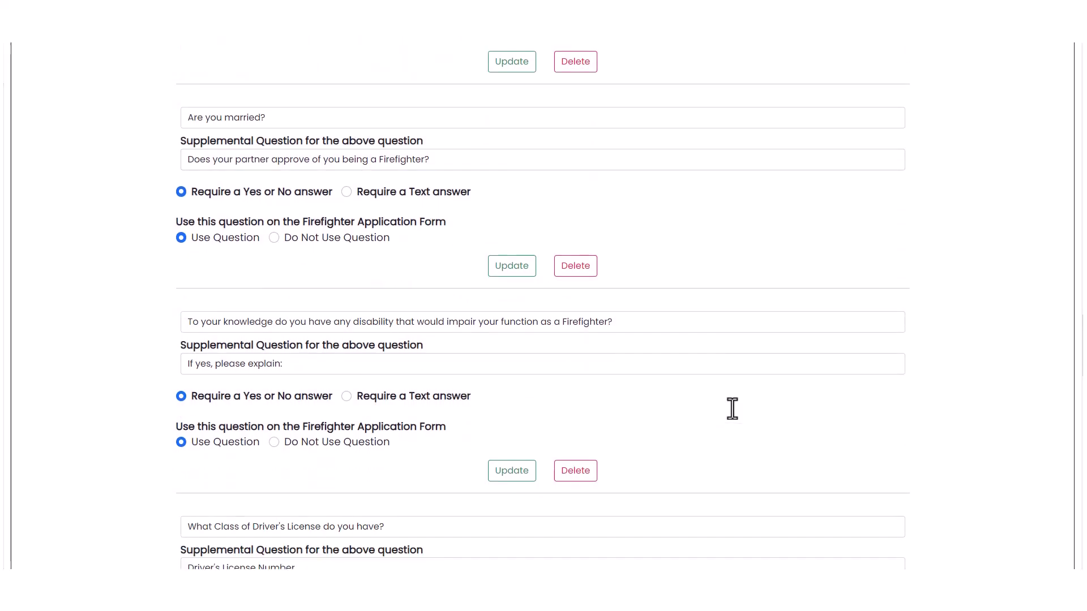
pyautogui.scroll(-1, 732, 408)
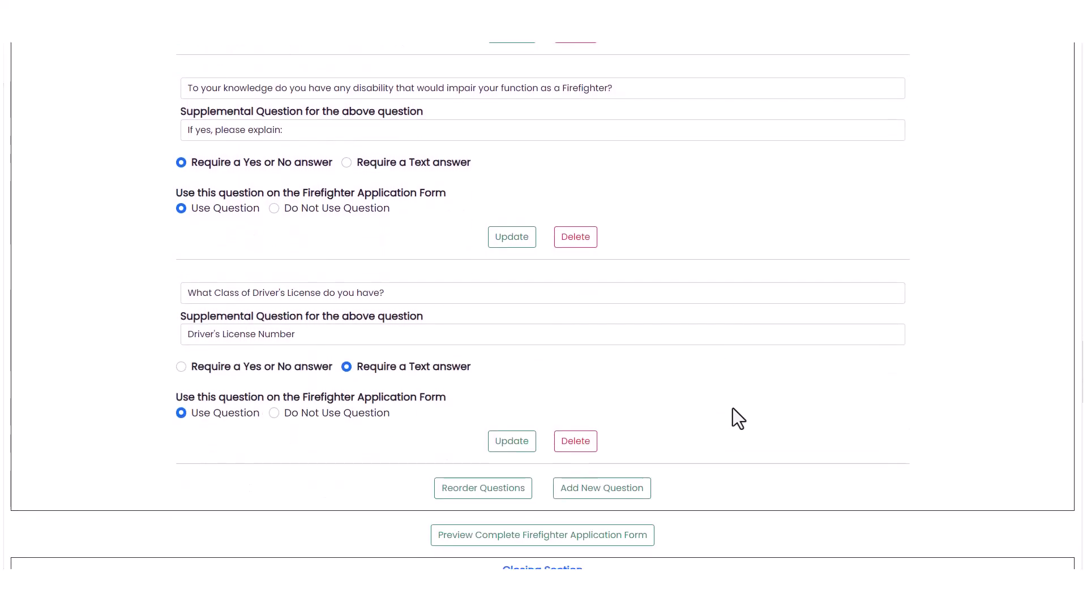
pyautogui.click(542, 535)
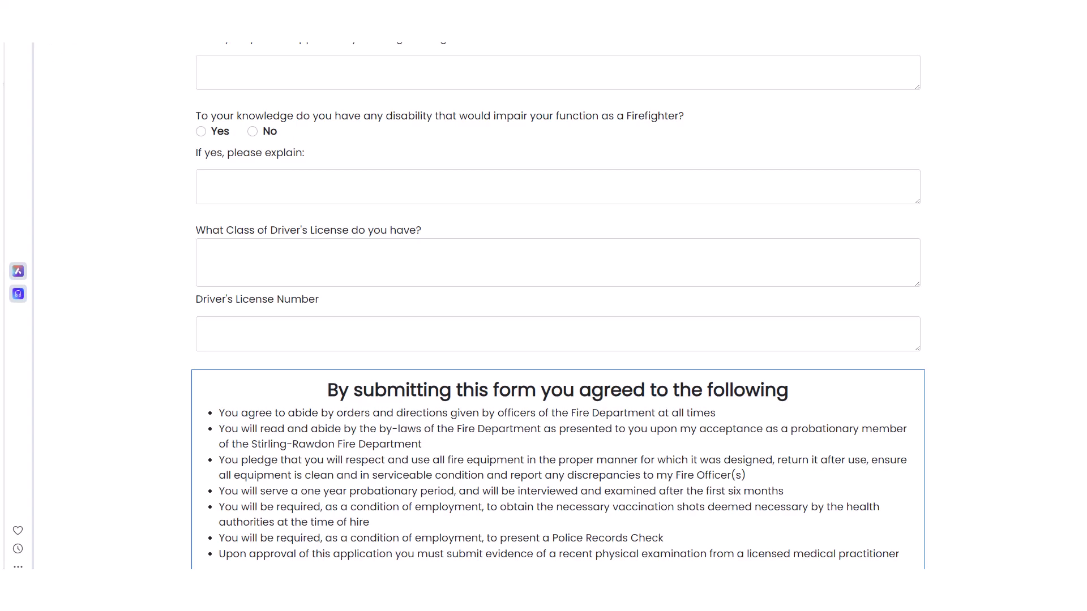
pyautogui.scroll(-2, 558, 306)
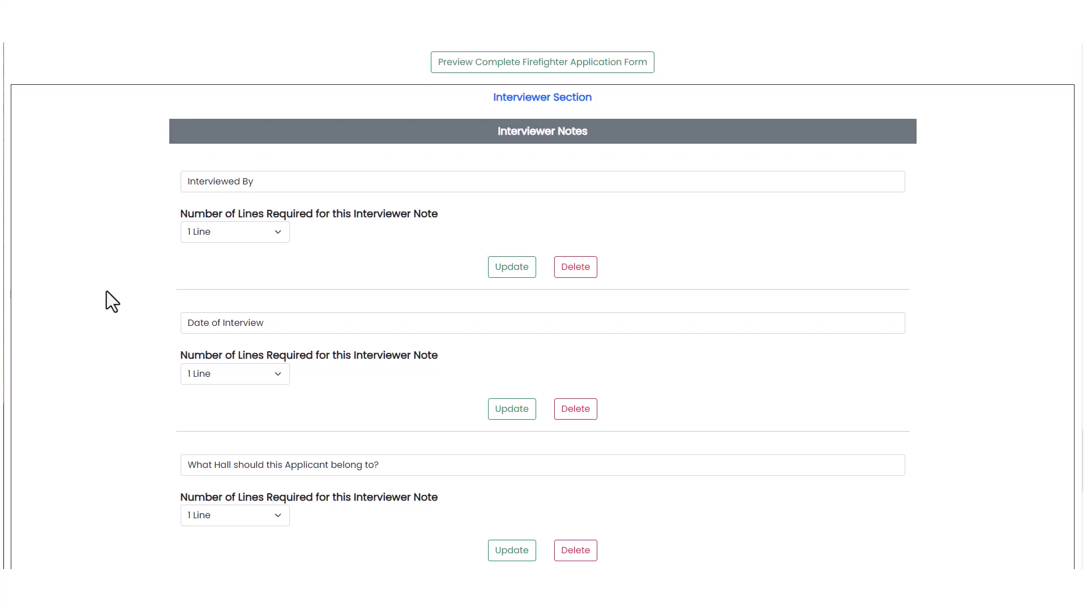
# - Examine the line-count options of the Interviewed By note and the Interviewer Notes page of the application PDF
pyautogui.click(220, 235)
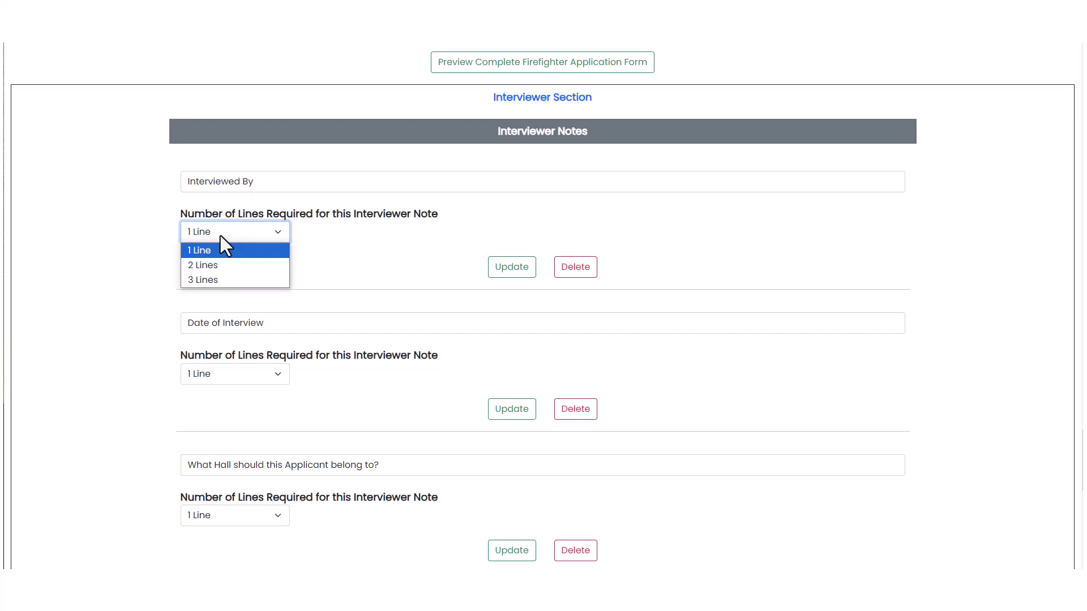
pyautogui.click(97, 254)
pyautogui.scroll(-2, 103, 255)
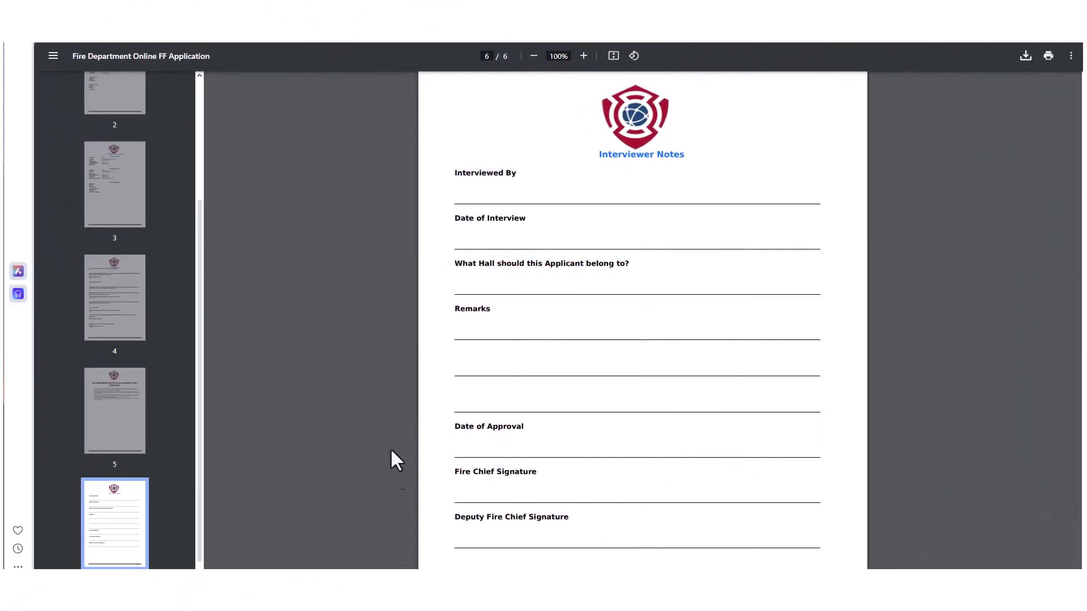
pyautogui.scroll(-1, 349, 383)
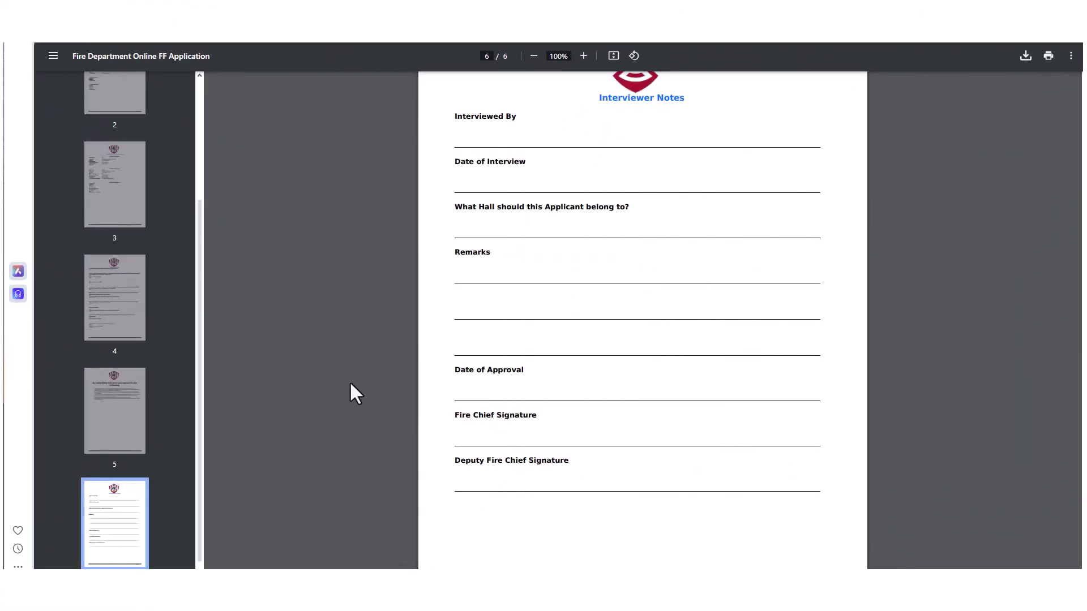